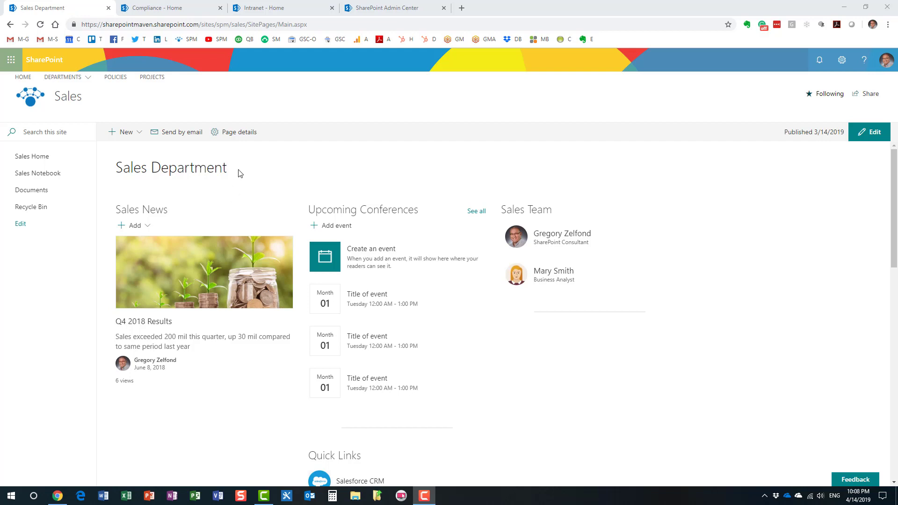
- Compare the top navigation of the Sales department site with that of the Intranet communication site
click(282, 11)
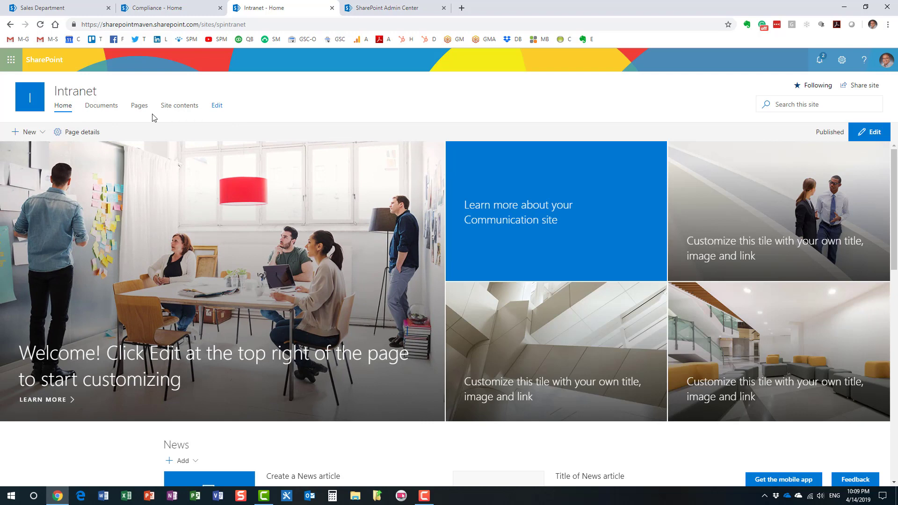
click(61, 8)
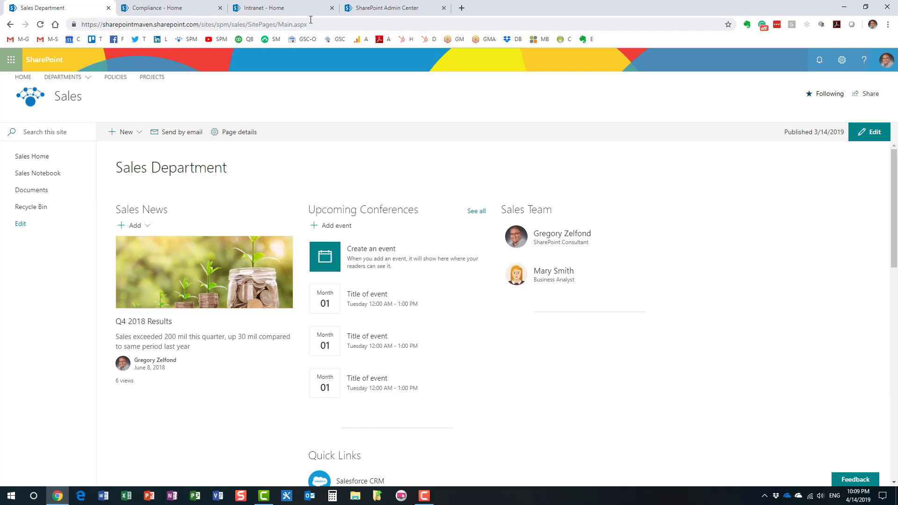
click(283, 14)
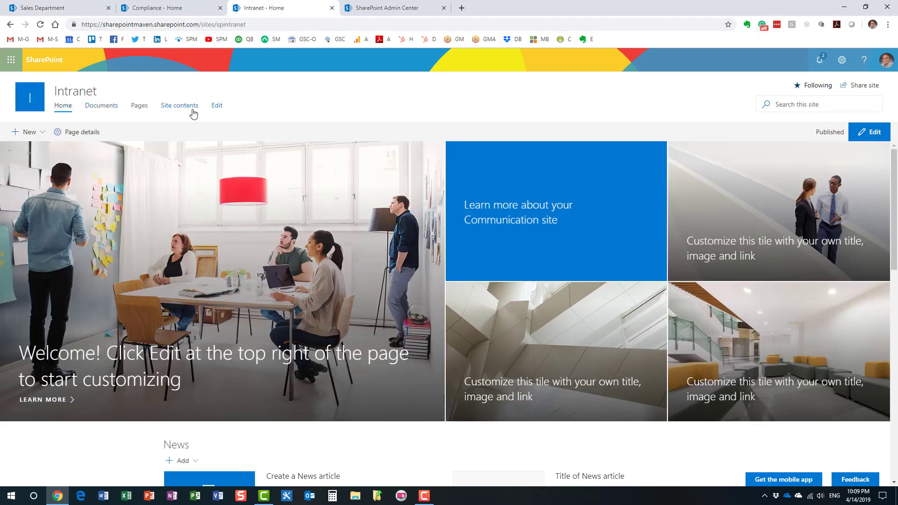
click(50, 10)
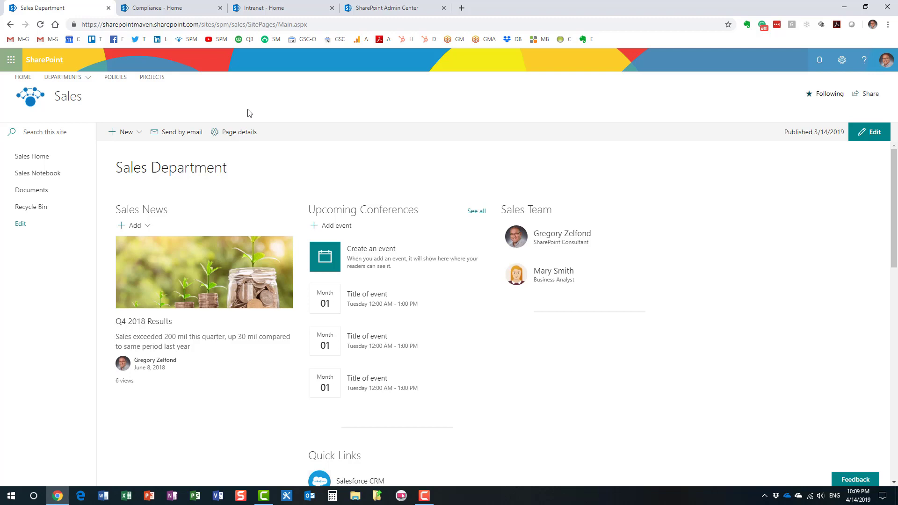
- Browse the shared top navigation through Home, Sales, Human Resources and Policies, and return to the Intranet home page
mouse_move(59, 82)
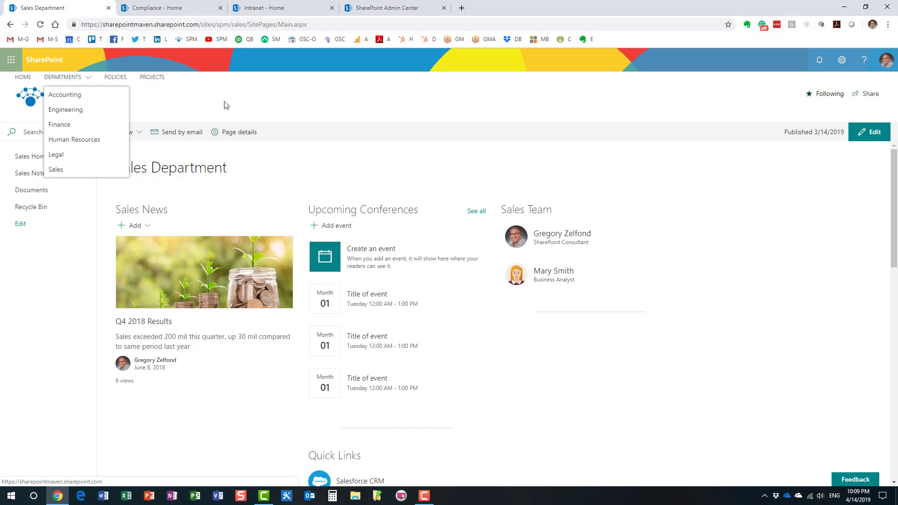
click(23, 78)
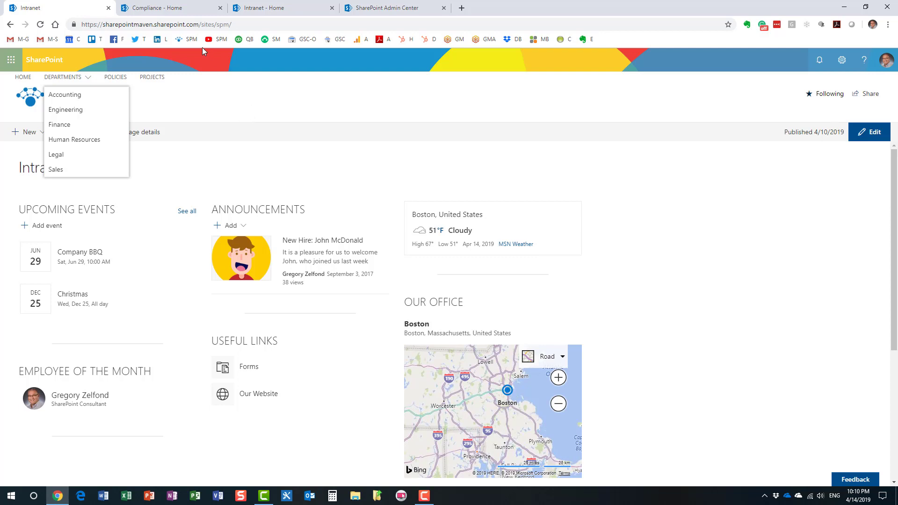
click(65, 172)
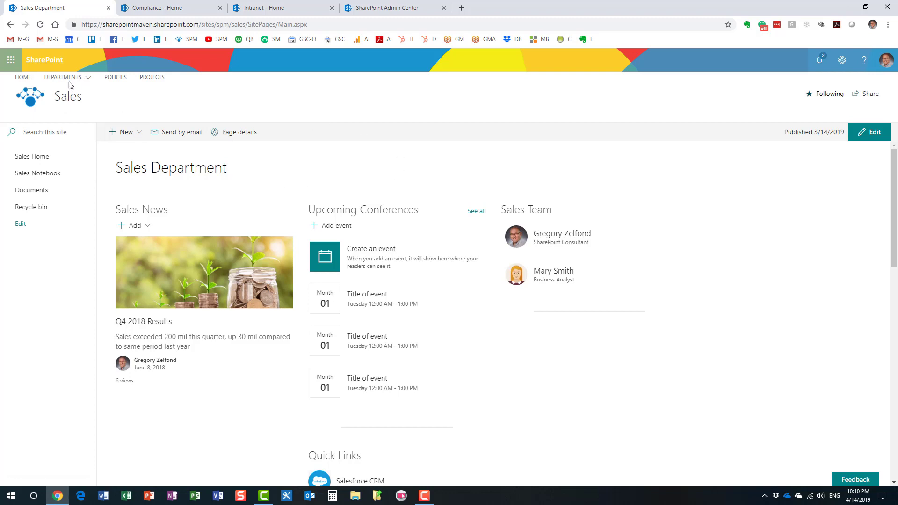
click(86, 144)
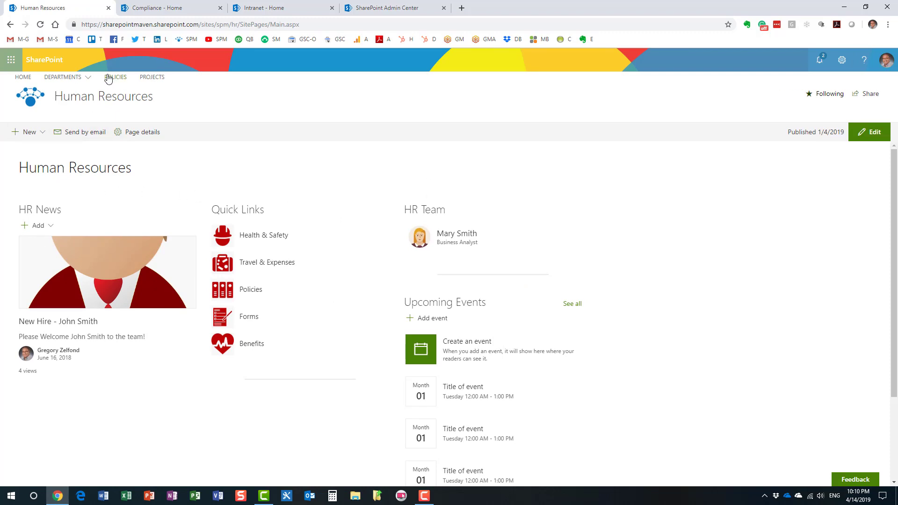
mouse_move(65, 77)
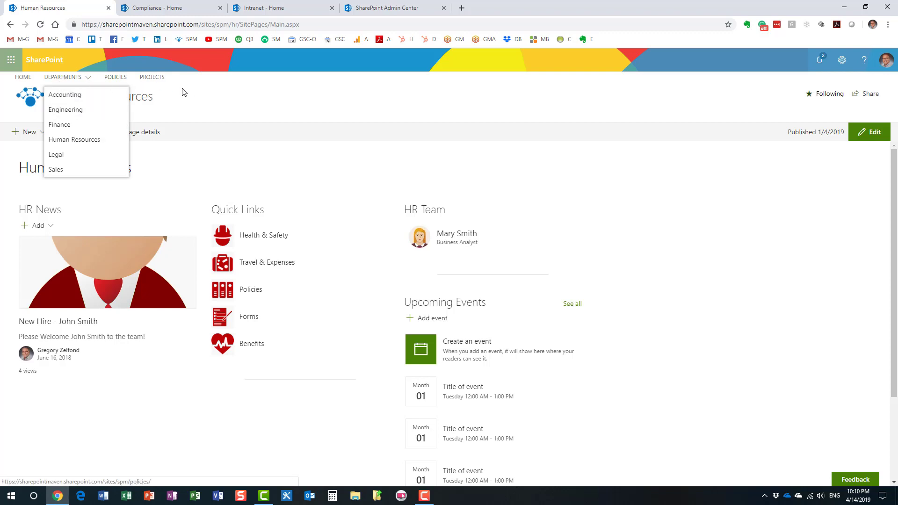
click(117, 78)
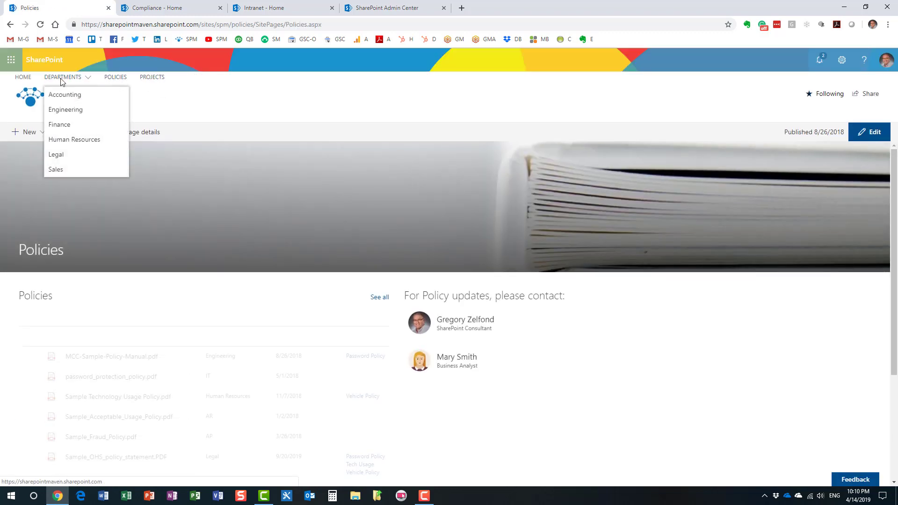
click(25, 78)
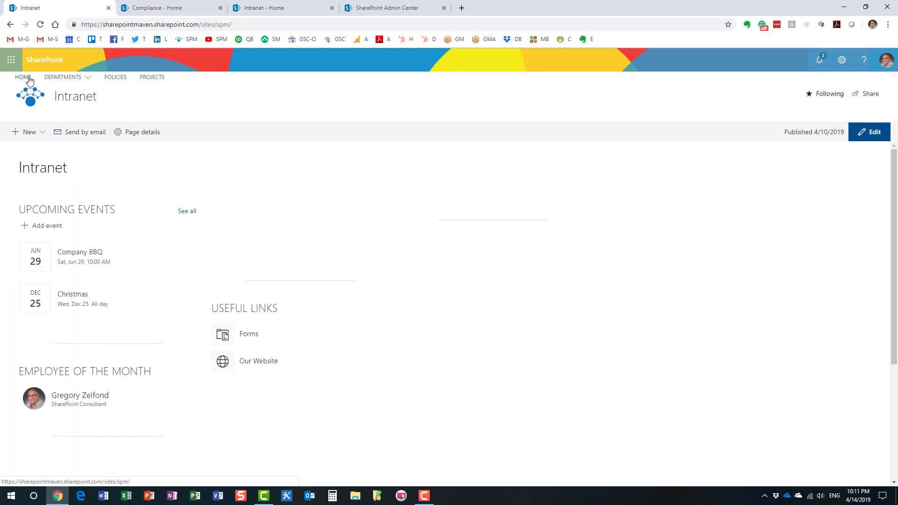
- Open the full site settings page of the Compliance site from its site information
click(187, 10)
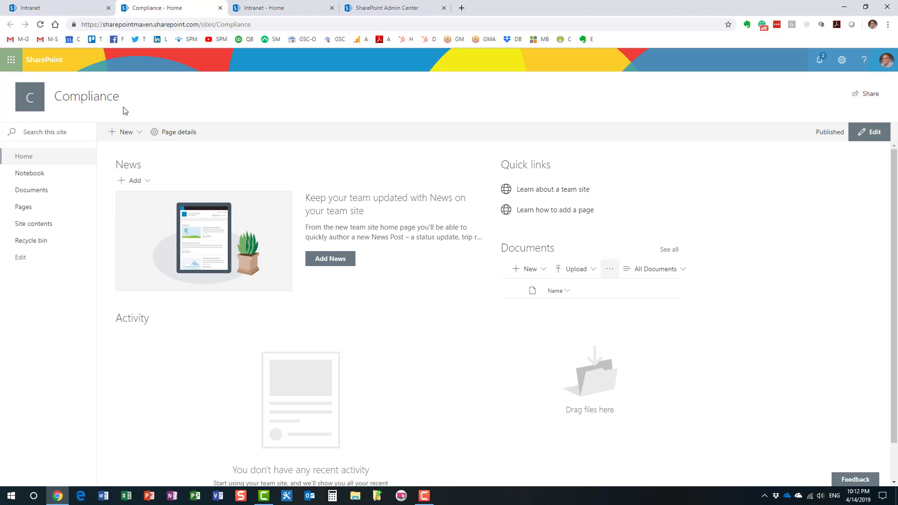
drag(261, 24, 201, 24)
click(521, 93)
click(842, 60)
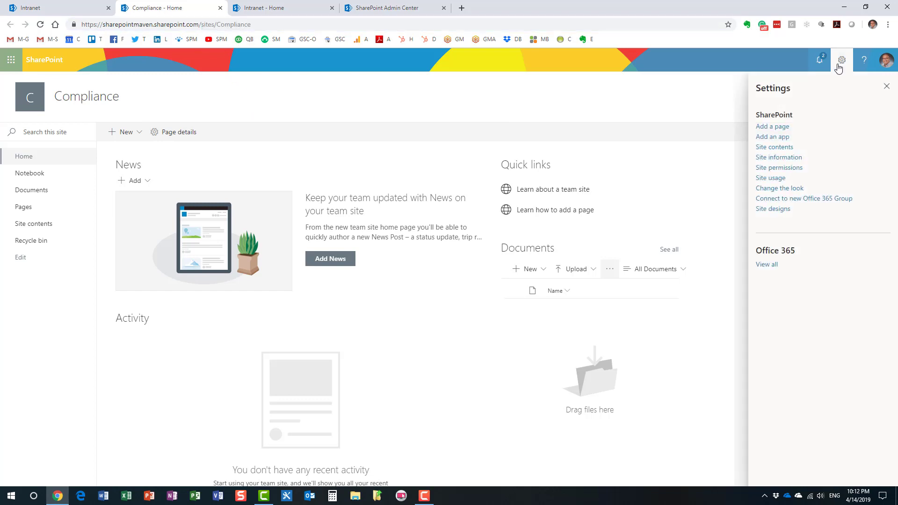
click(793, 157)
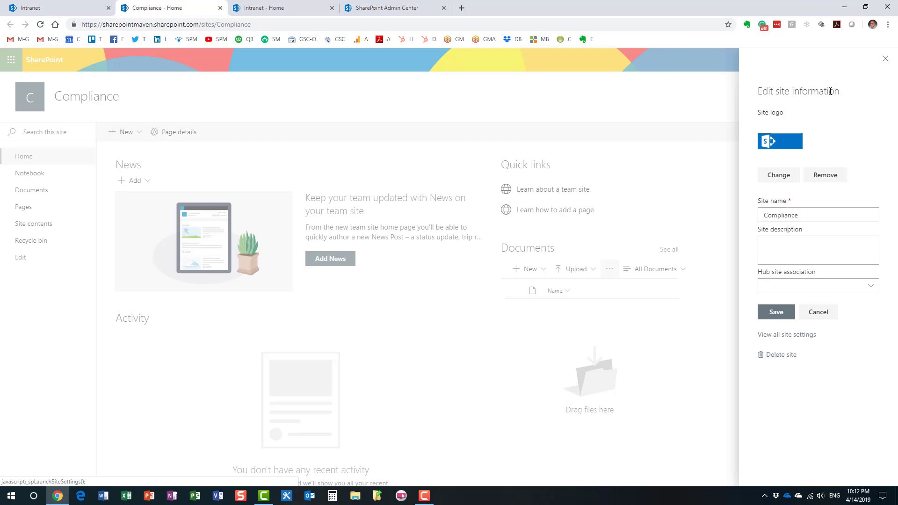
click(885, 59)
click(785, 158)
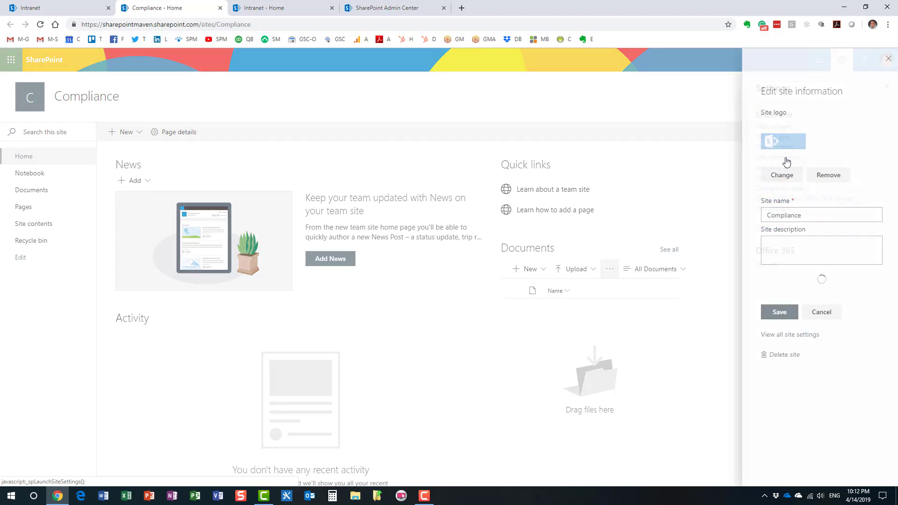
click(801, 335)
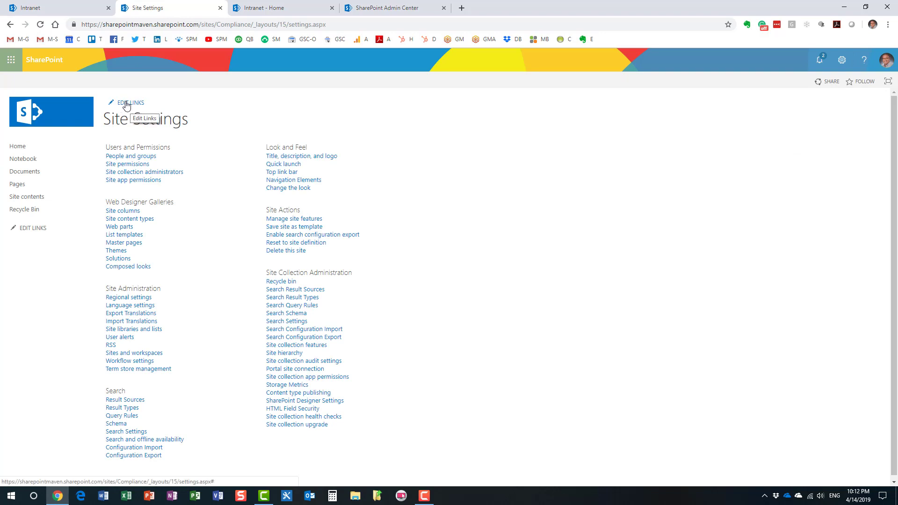
click(126, 104)
click(200, 104)
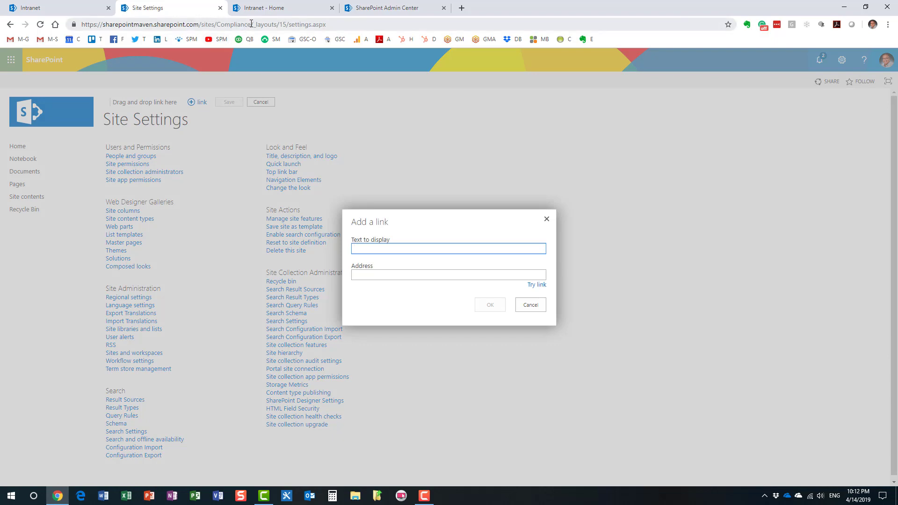
drag(252, 24, 80, 25)
key(ctrl+c)
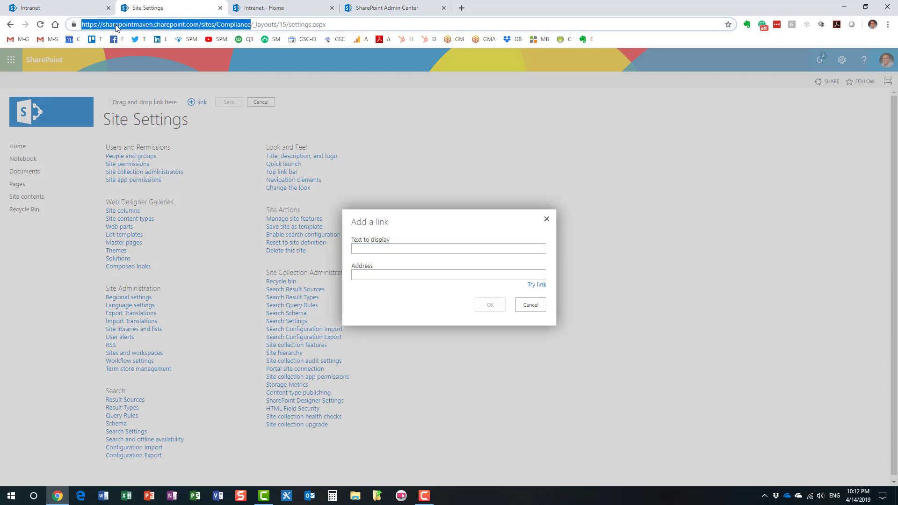
click(374, 248)
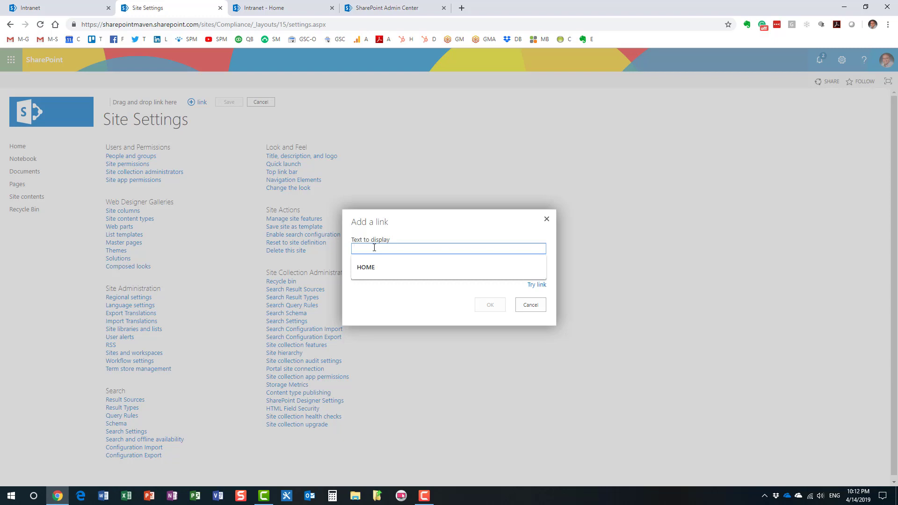
click(411, 273)
click(380, 274)
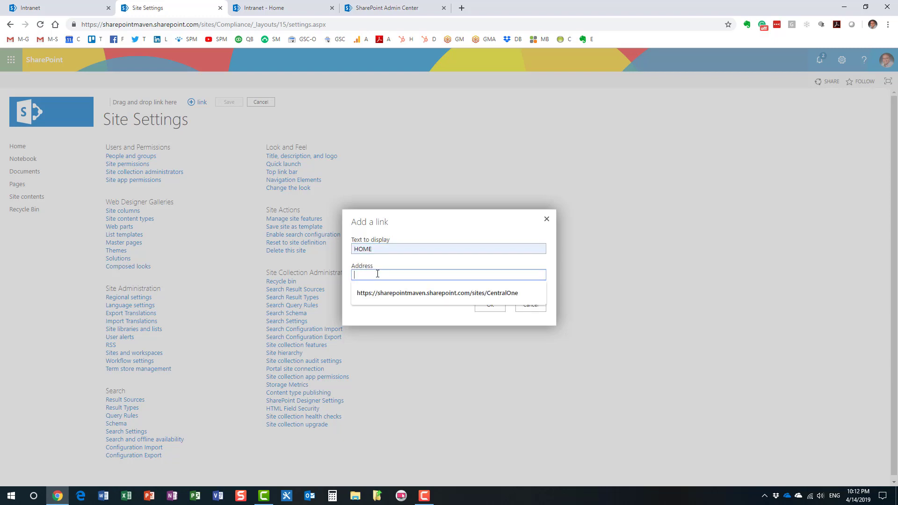
key(ctrl+v)
click(488, 307)
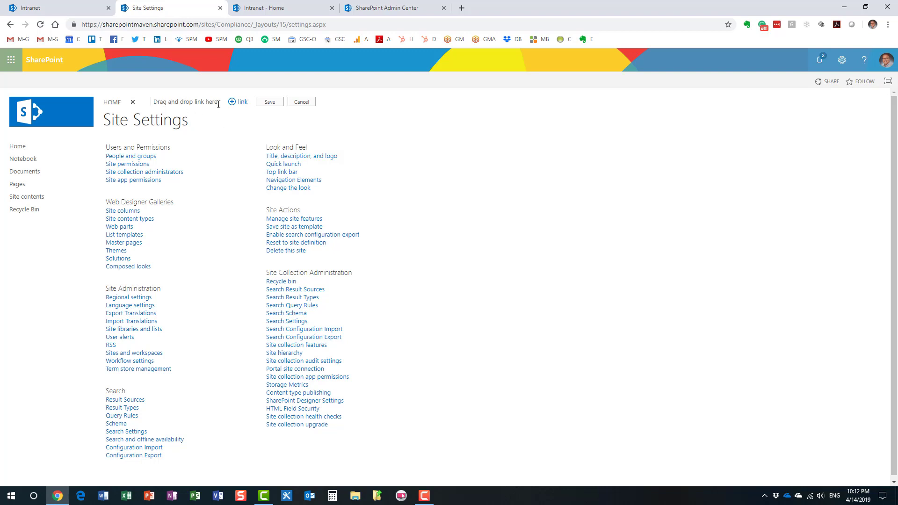
- Add a second top navigation link named "Another link" with the address "/" and save the navigation
click(242, 103)
text(An)
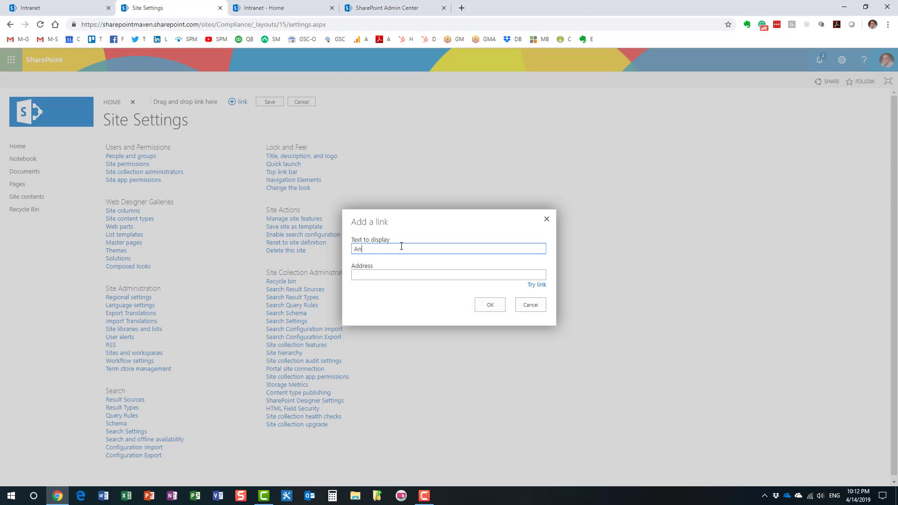
text(other link)
key(Tab)
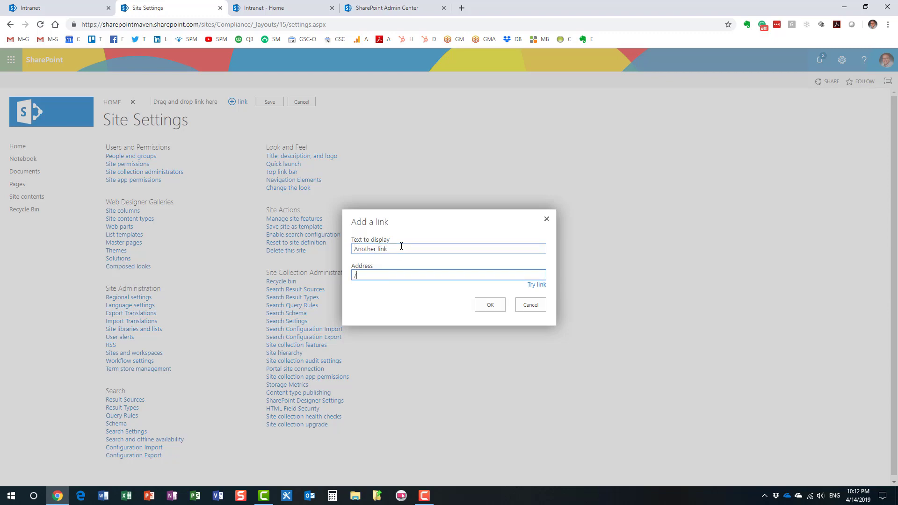
click(488, 305)
click(338, 105)
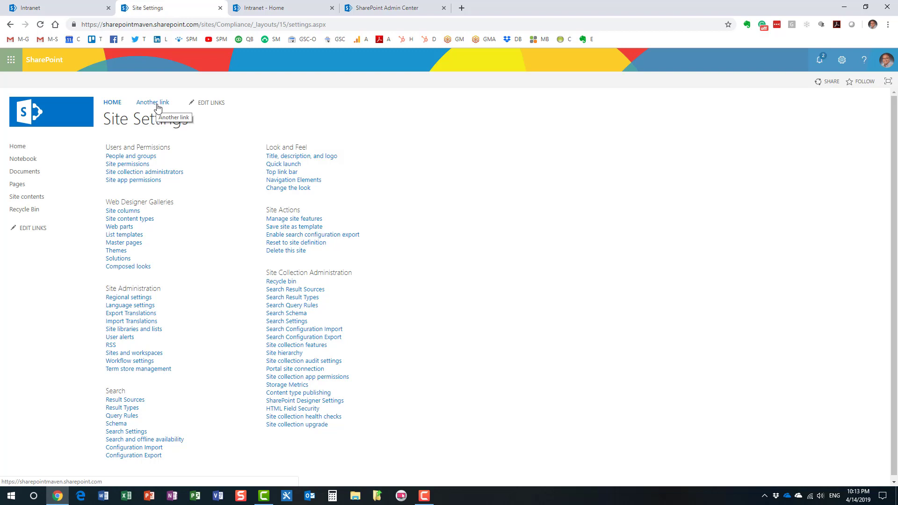
- View the Departments links on the classic Intranet site and open that site's full settings page
click(66, 10)
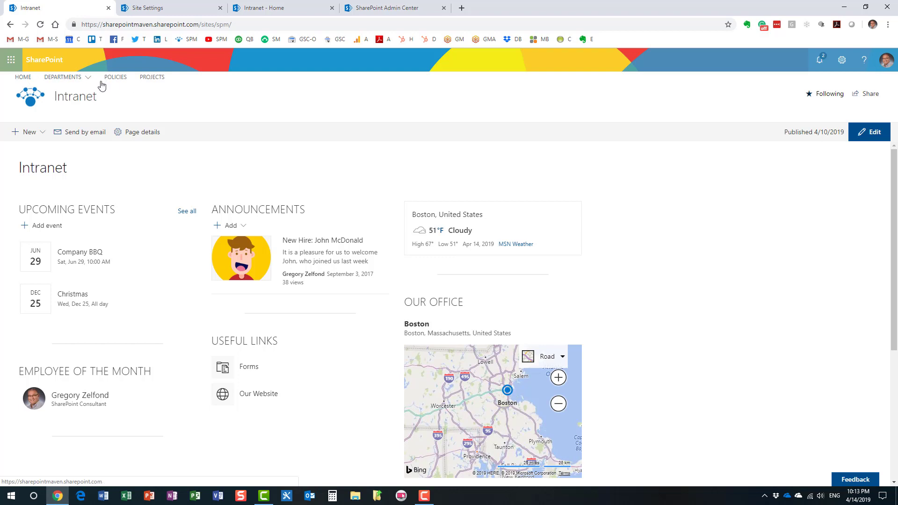
click(87, 77)
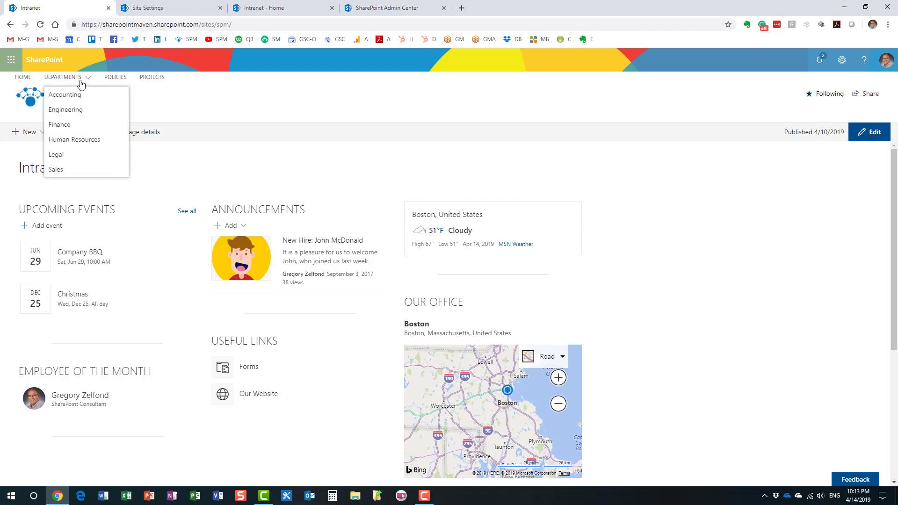
click(396, 109)
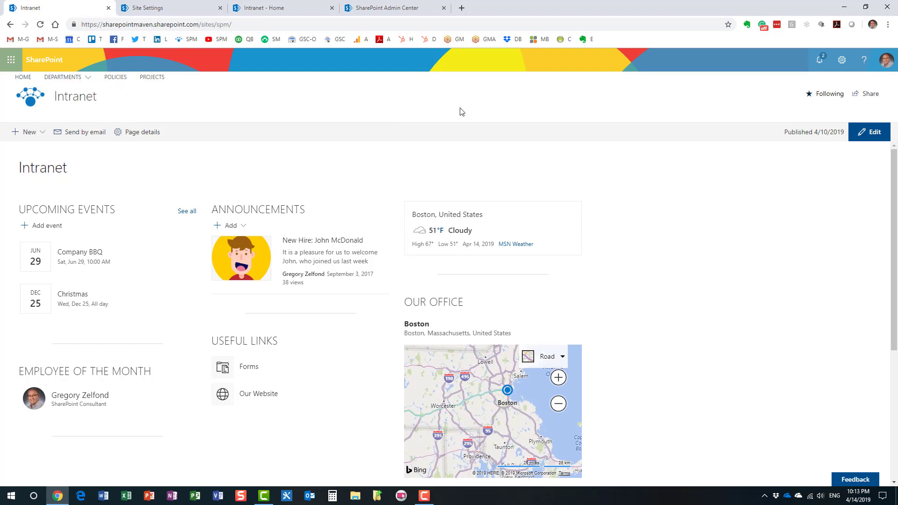
click(842, 61)
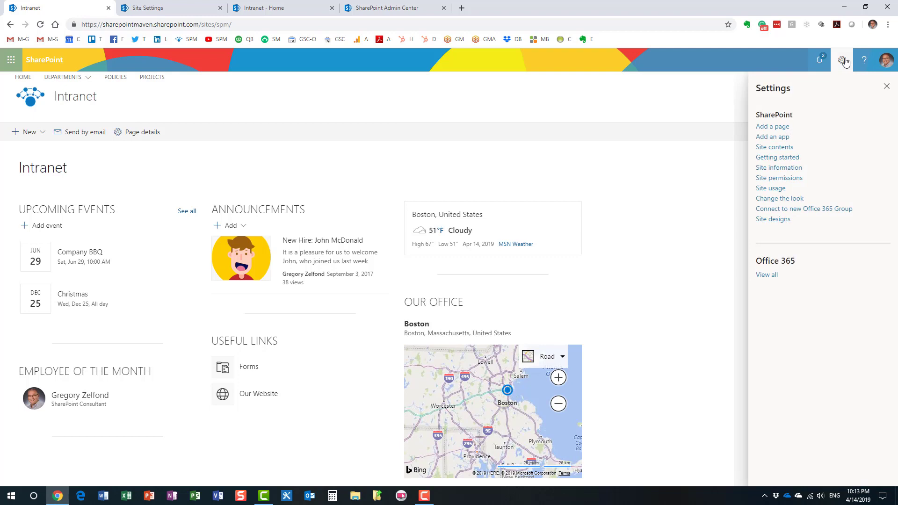
click(794, 169)
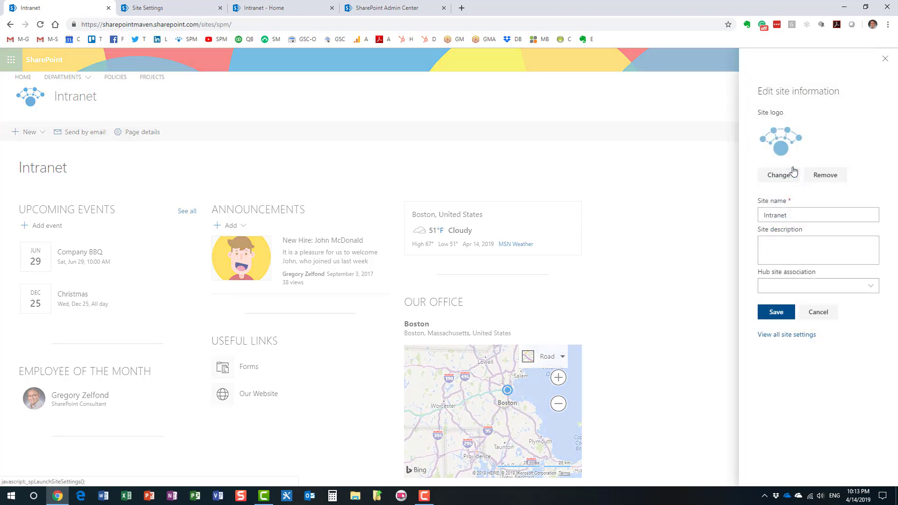
click(808, 335)
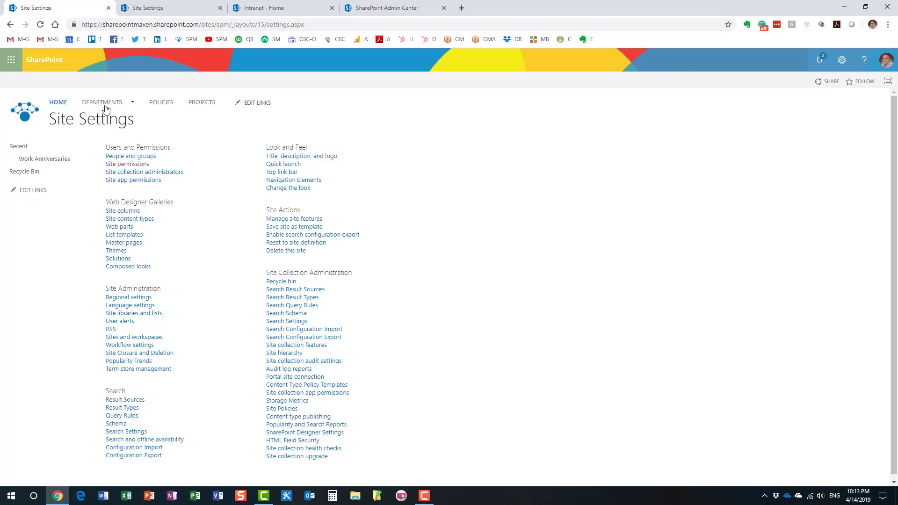
- Return to the classic Intranet home page and review the department sites listed under Departments
click(60, 104)
mouse_move(117, 107)
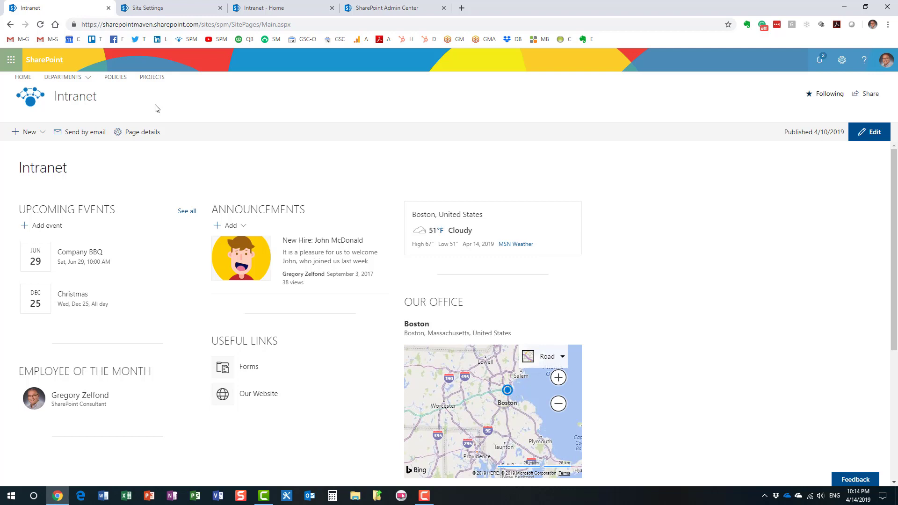
click(81, 77)
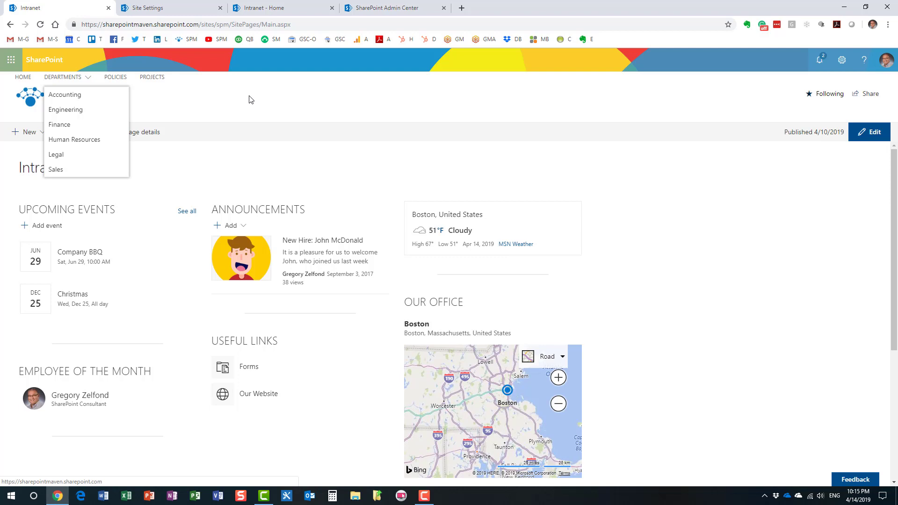
click(254, 104)
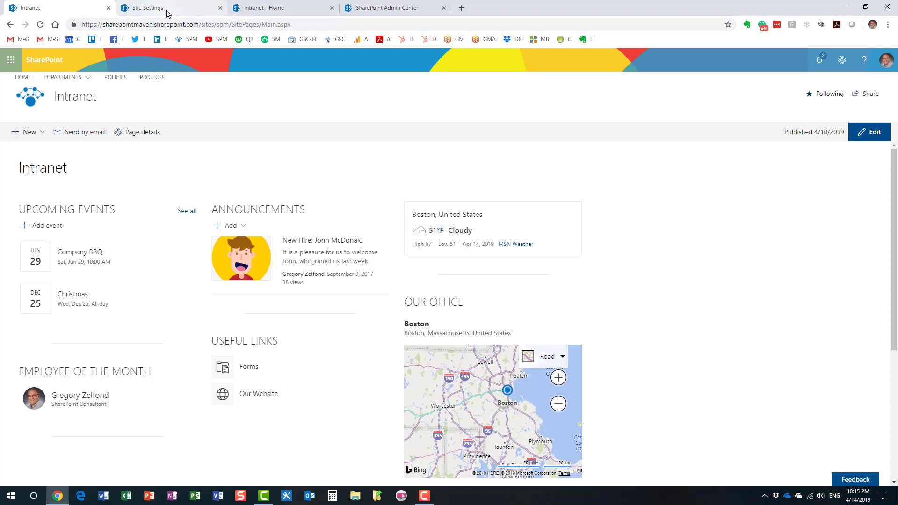
- Open the Compliance home page through its HOME link, and switch to the Intranet communication site
click(204, 17)
click(114, 104)
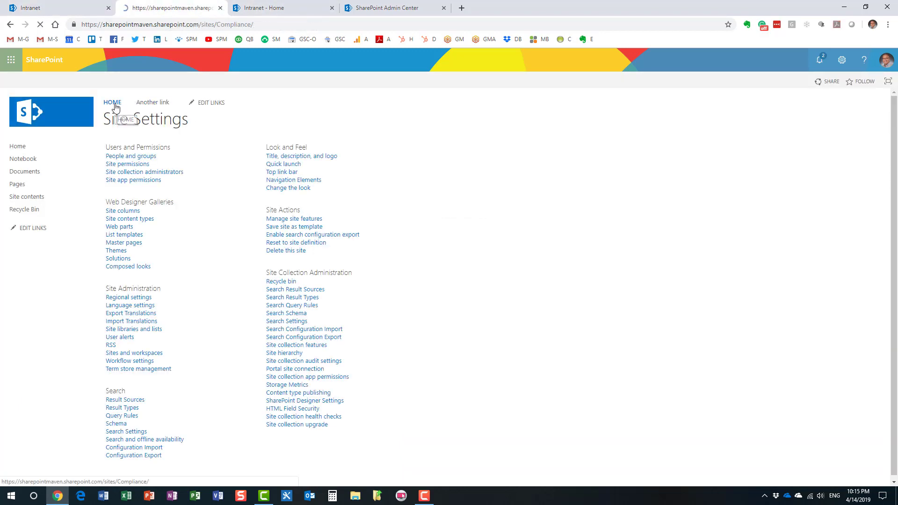
click(248, 8)
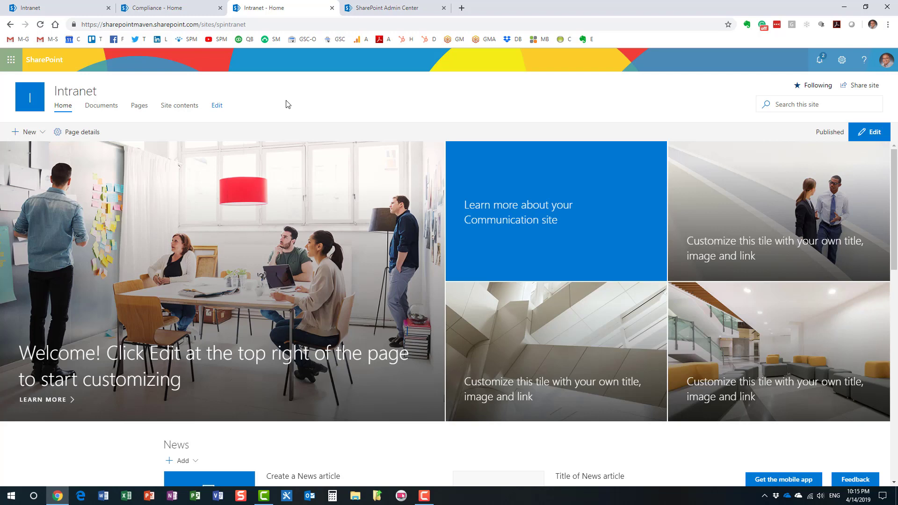
- In the SharePoint admin center, register the Intranet communication site as a hub site with the display name "INTRANET"
click(395, 9)
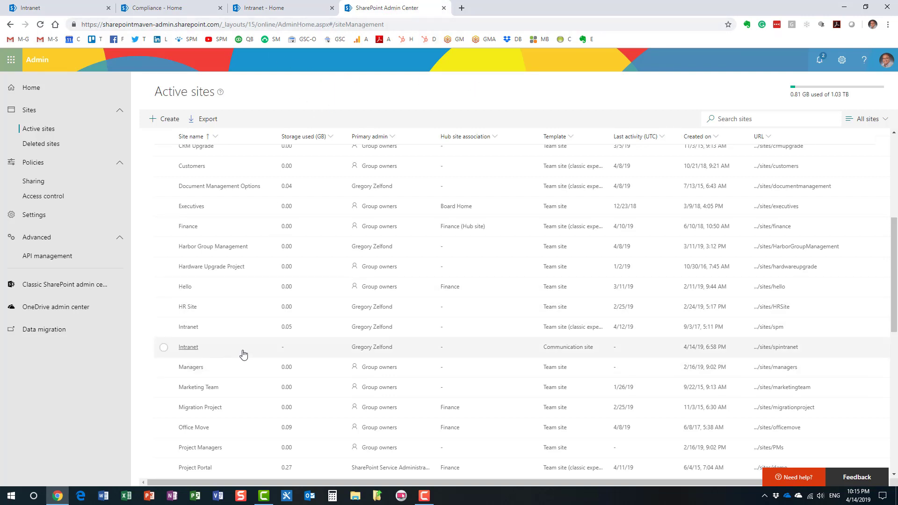
click(164, 347)
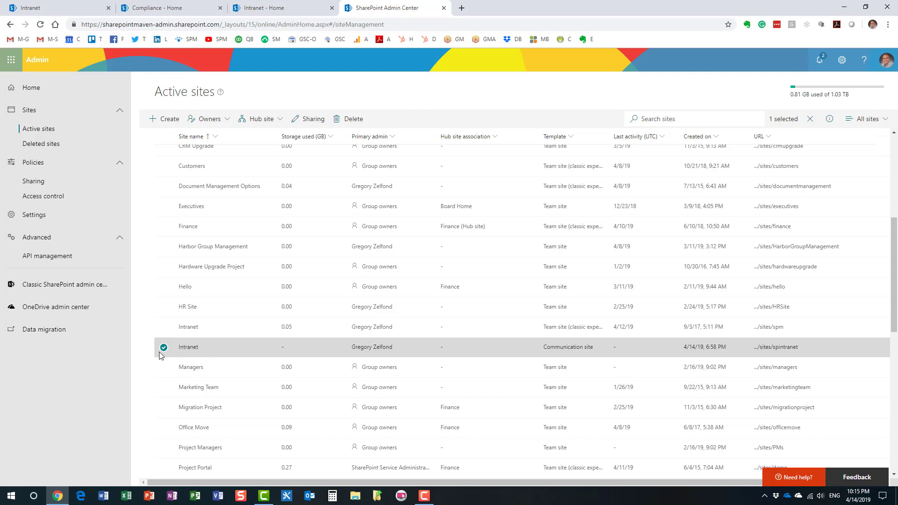
click(261, 118)
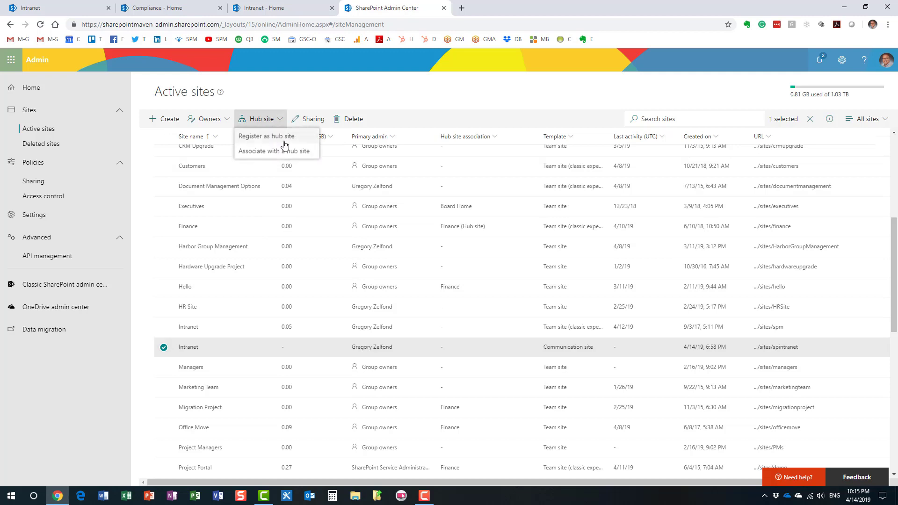
click(268, 137)
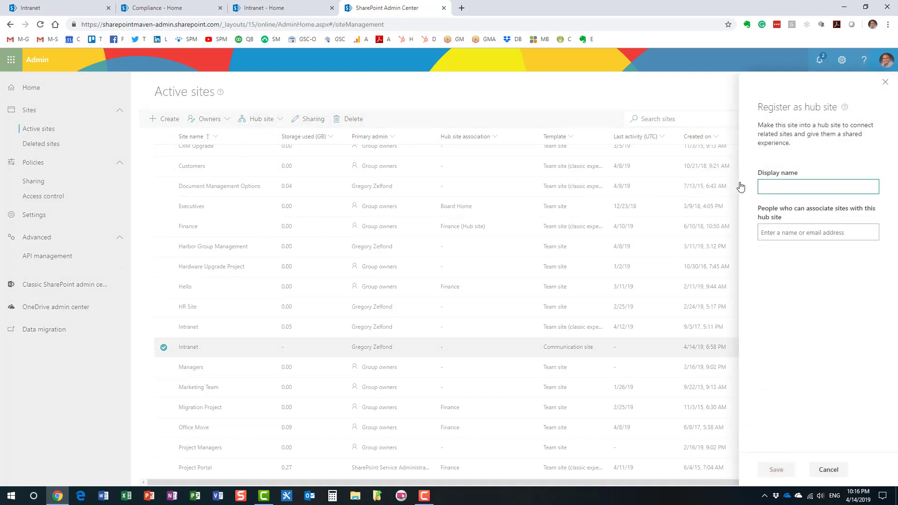
text(INTRANET)
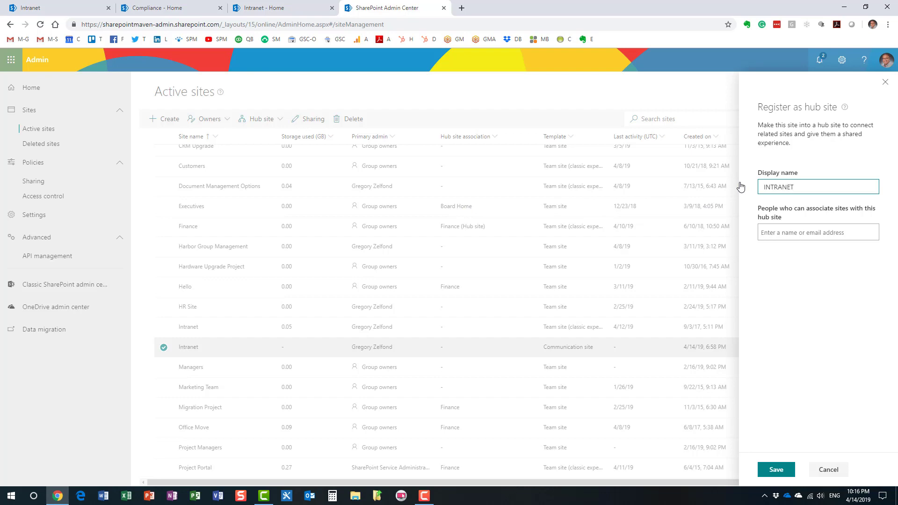
click(766, 472)
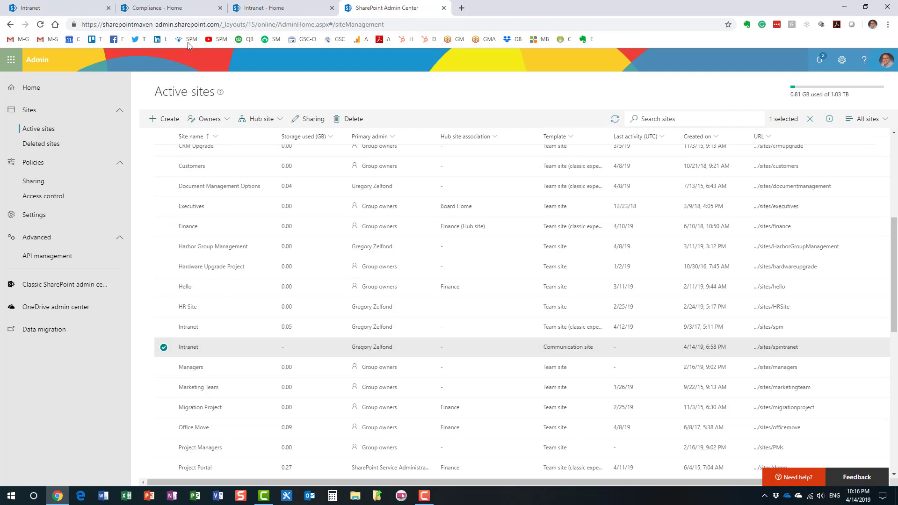
- Reload the Intranet communication site to examine its hub navigation bar, and compare it with the Compliance home page
click(266, 11)
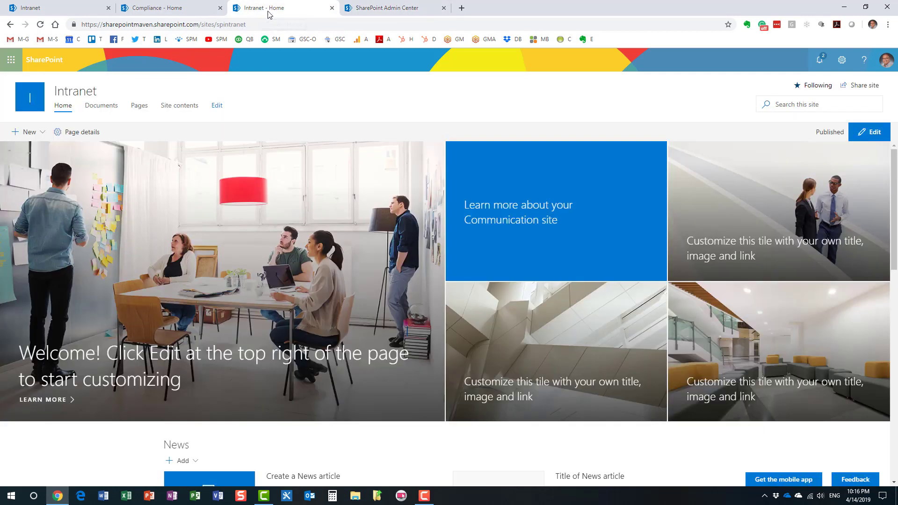
right_click(275, 93)
click(307, 117)
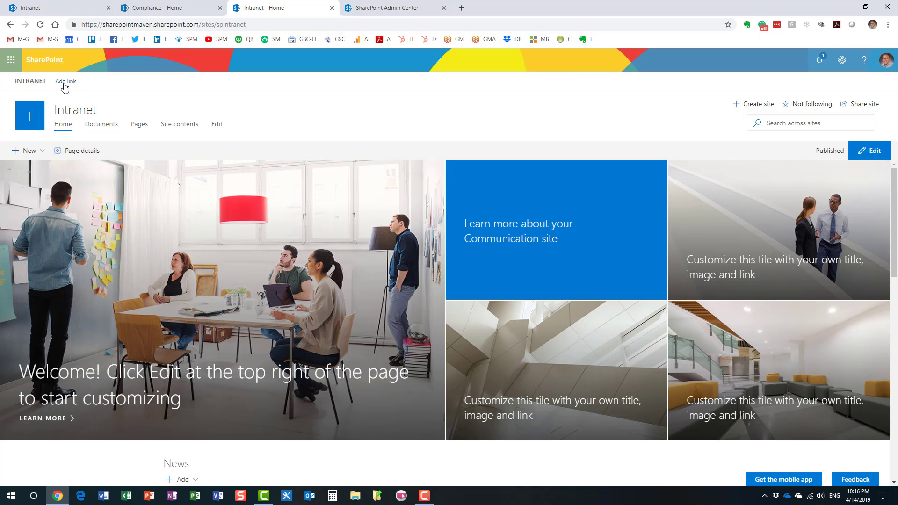
click(159, 9)
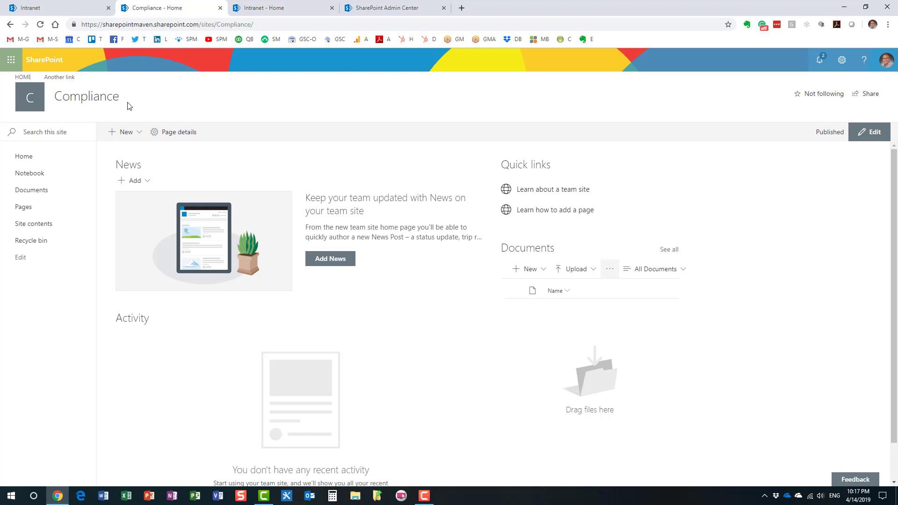
- Check the hub site options for the Compliance site in the admin center's active sites list, and leave the site unselected
click(387, 8)
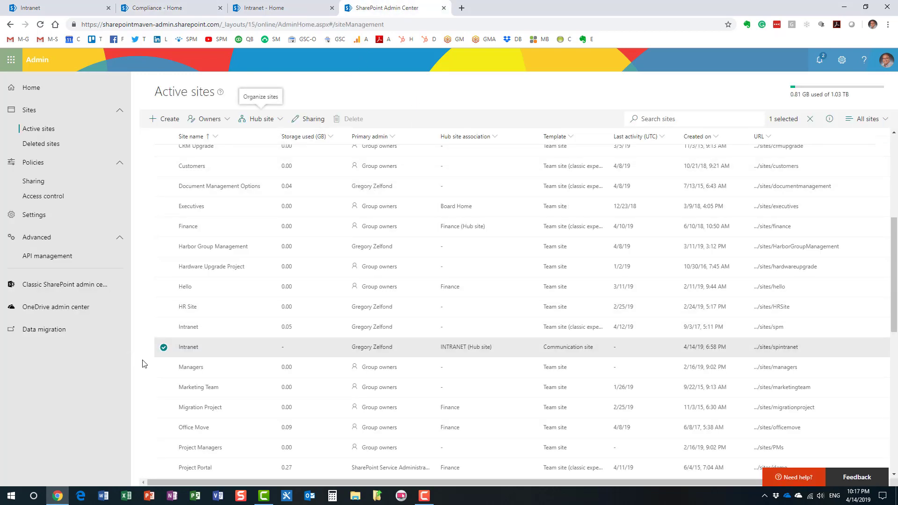
click(164, 348)
scroll(165, 295, up, 2)
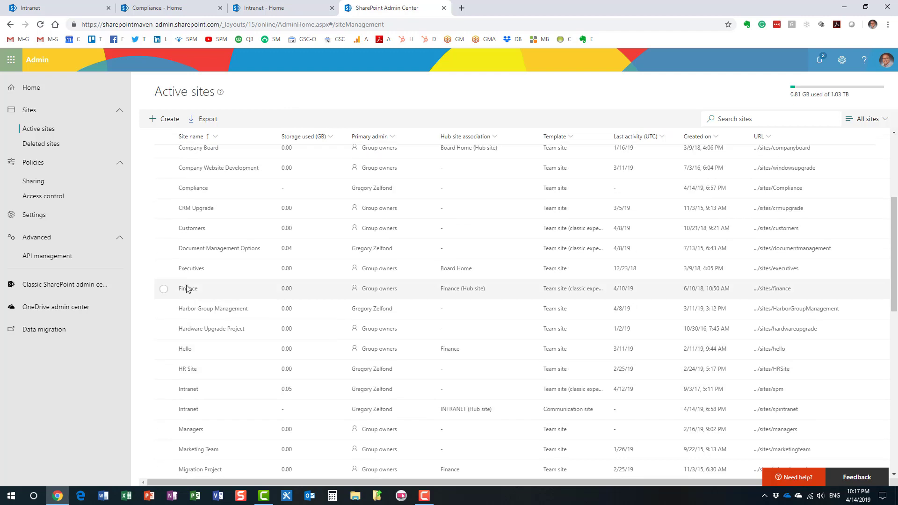
click(163, 188)
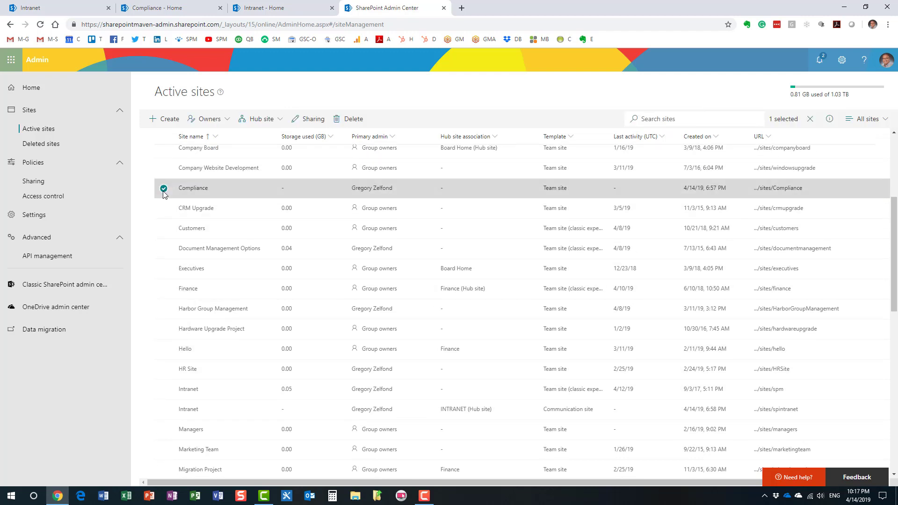
click(278, 124)
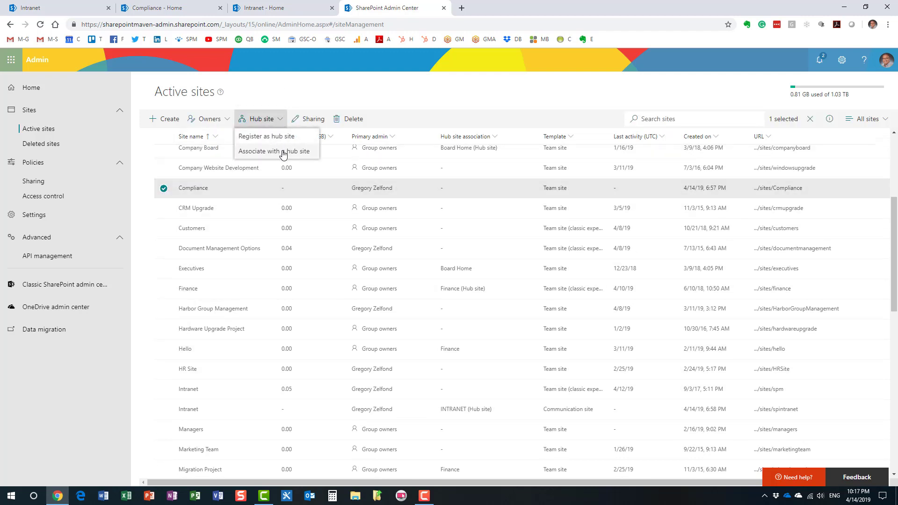
click(325, 96)
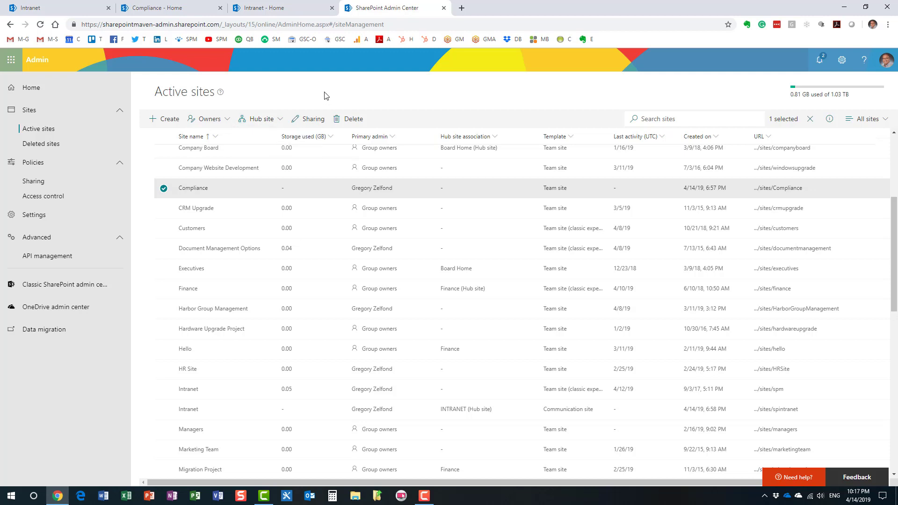
click(164, 189)
- Associate the Compliance site with the INTRANET hub in its site information and save
click(167, 8)
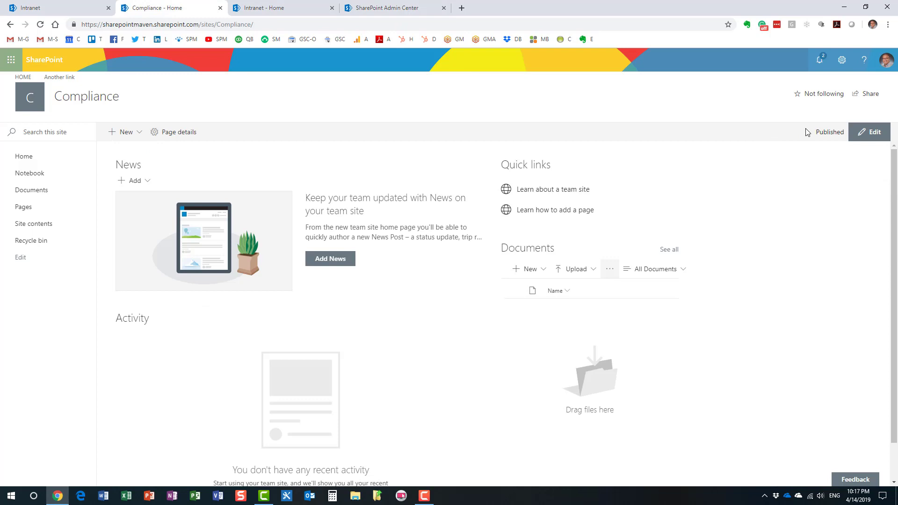
click(842, 59)
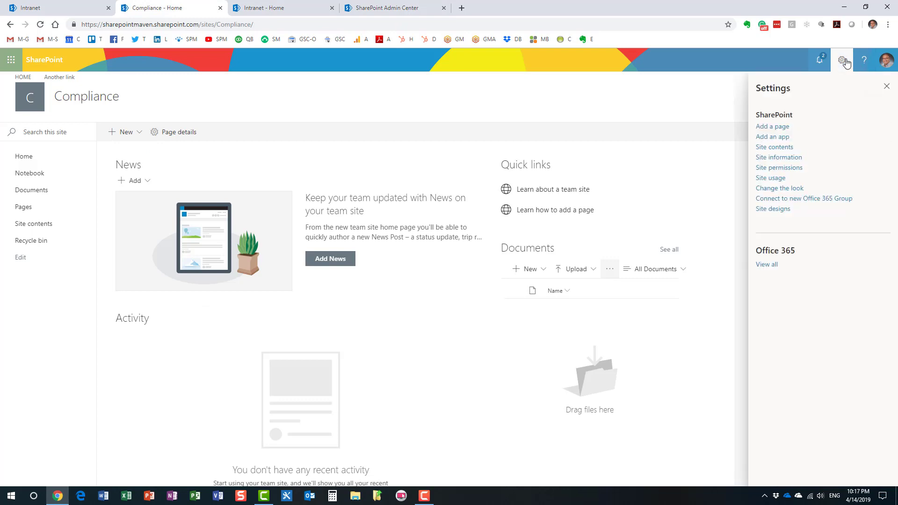
click(797, 158)
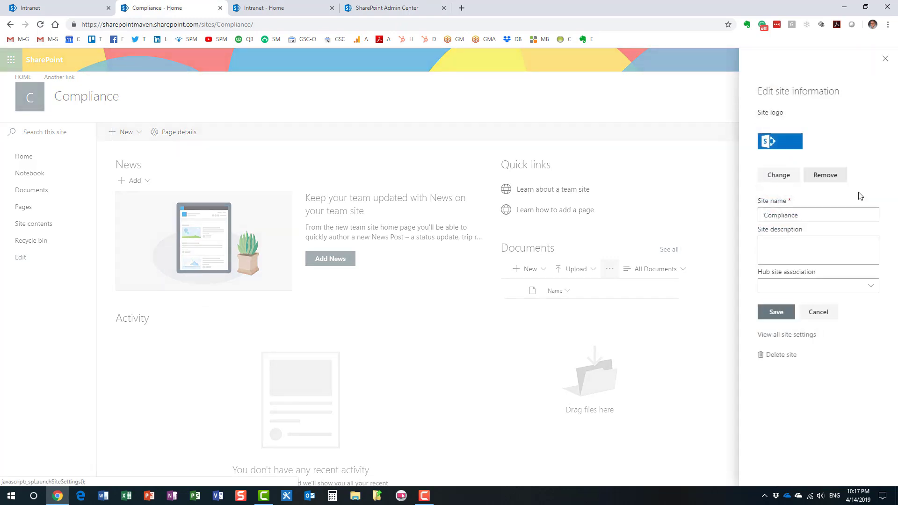
click(869, 287)
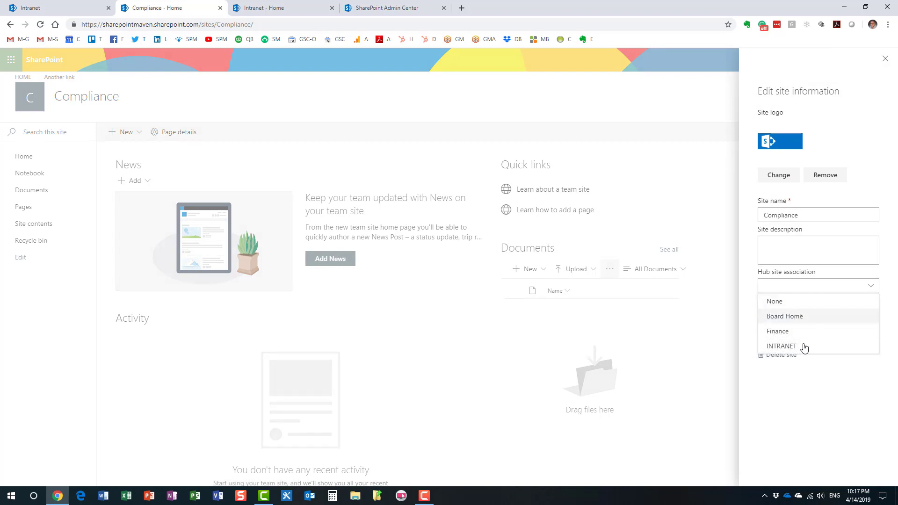
click(789, 347)
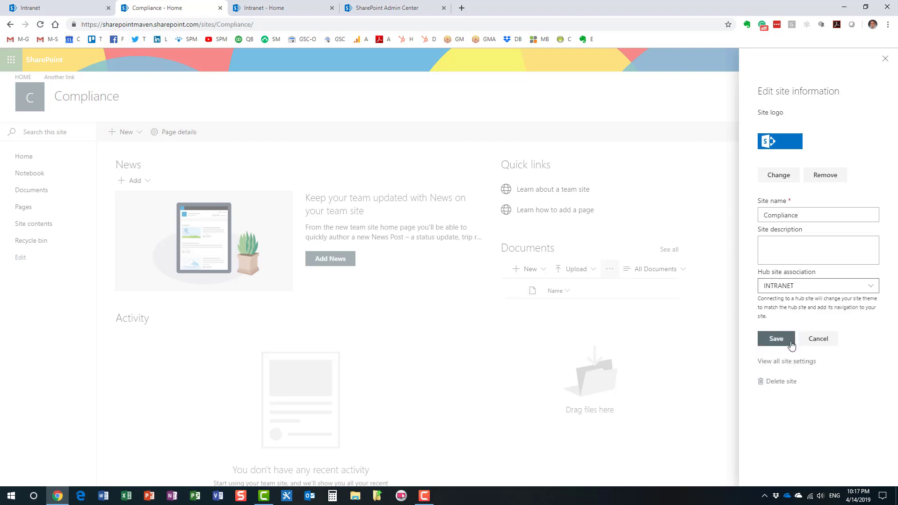
click(790, 345)
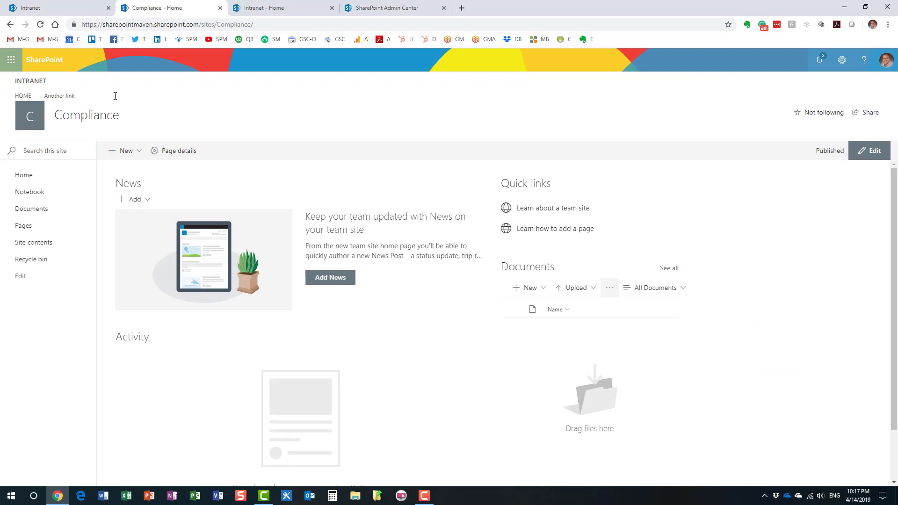
- Compare the hub navigation bar on the Compliance site with the one on the Intranet hub site
click(274, 9)
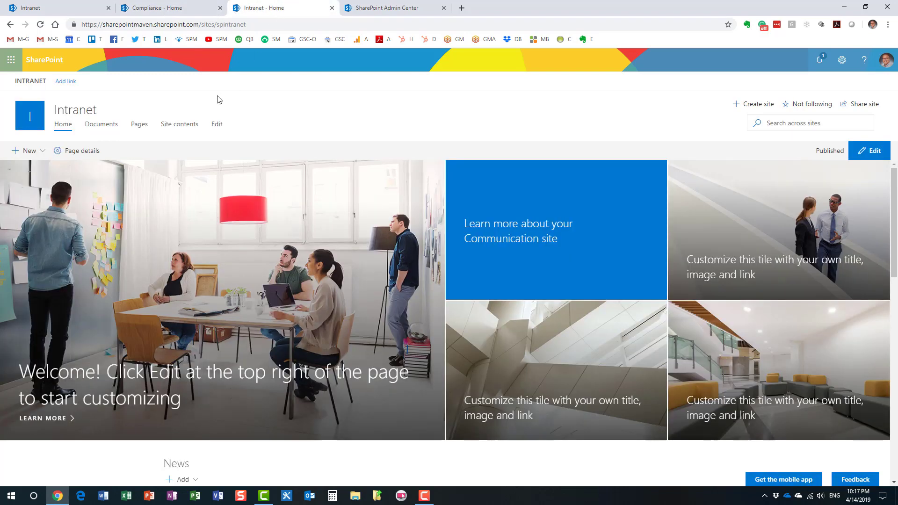
click(169, 9)
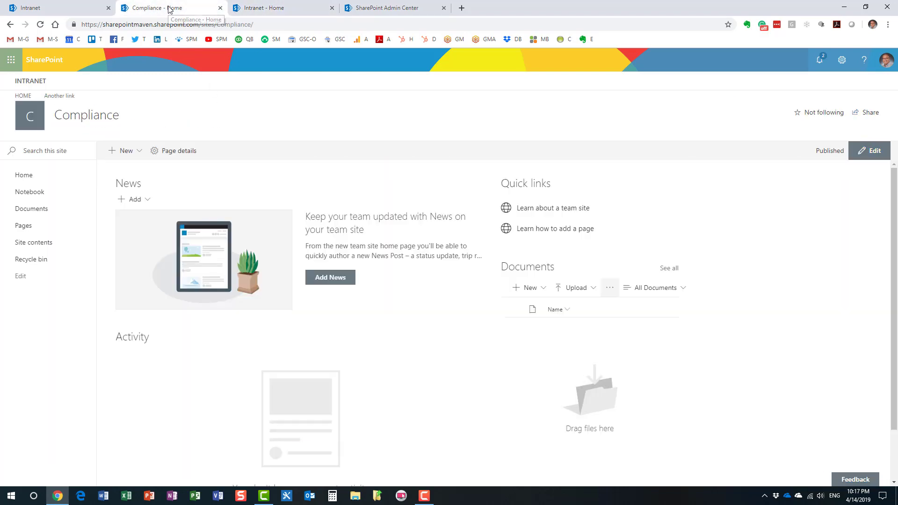
click(34, 83)
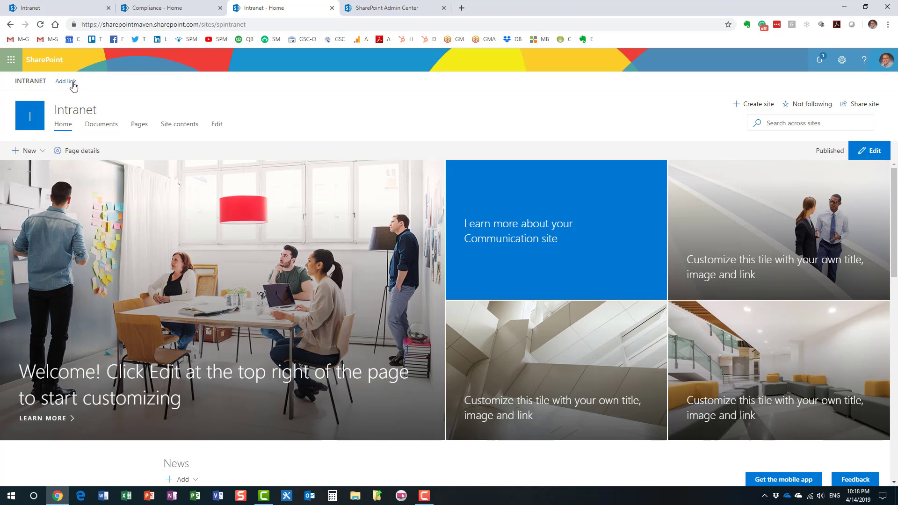
click(163, 8)
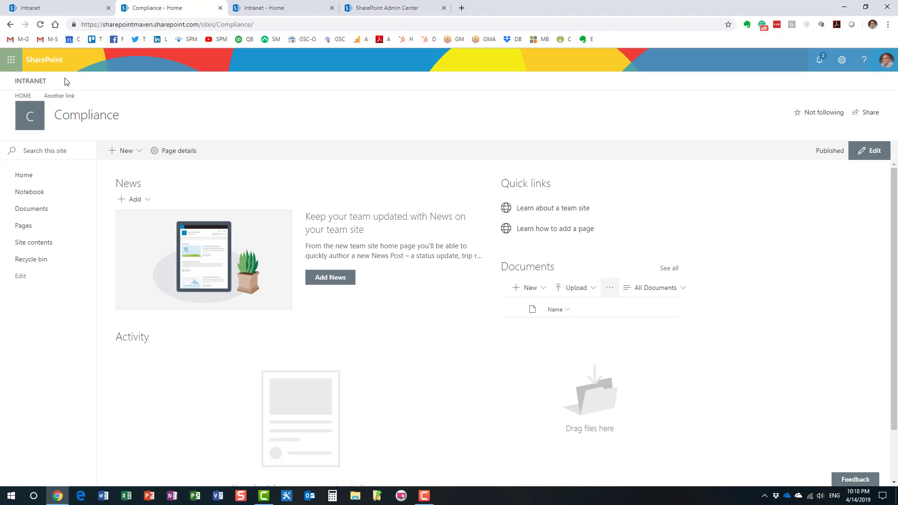
click(276, 9)
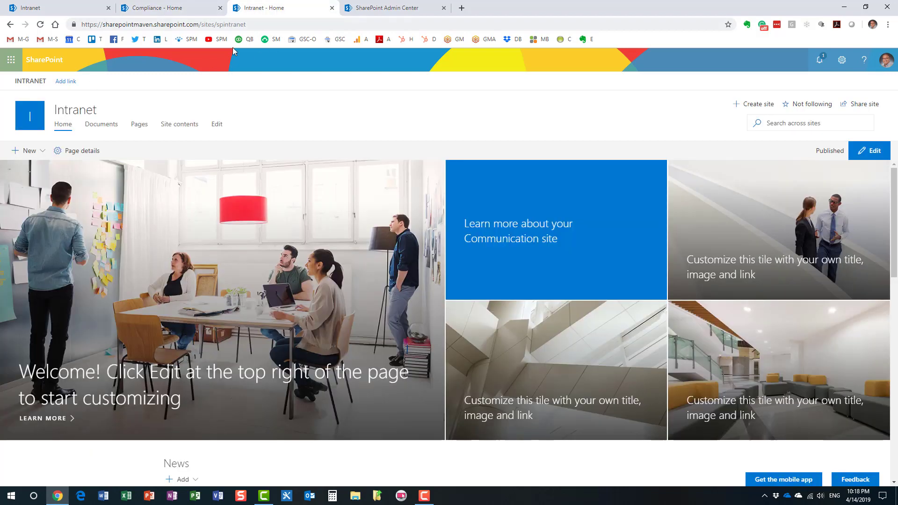
- Add a hub navigation link named "Compliance" on the Intranet site, using the Compliance site's copied address, and save the navigation
click(178, 10)
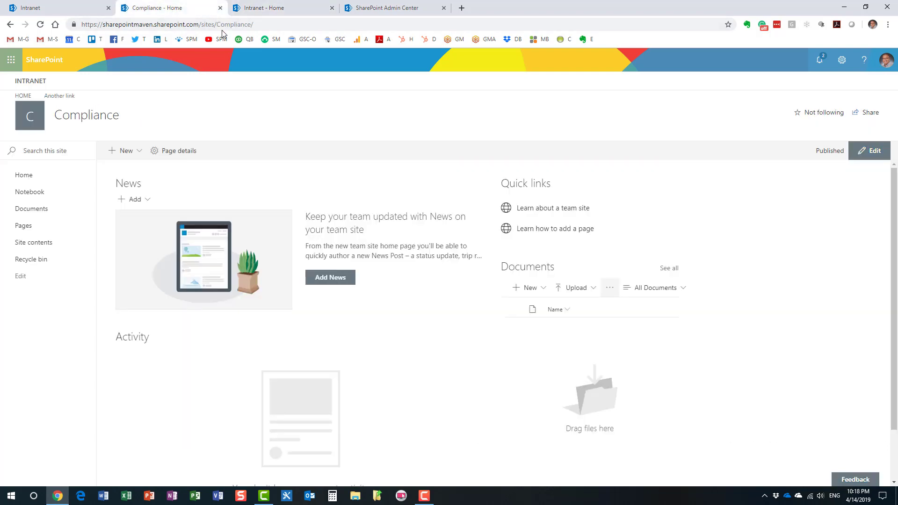
click(262, 24)
key(ctrl+c)
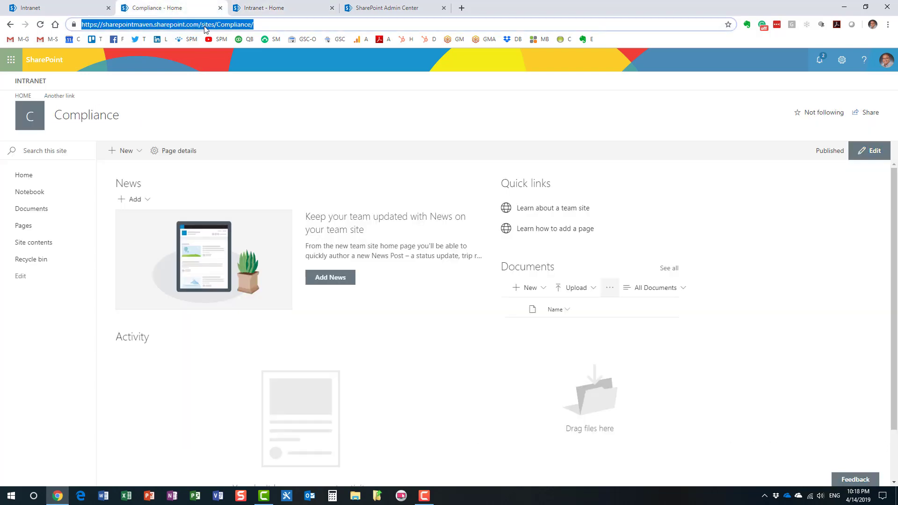
click(290, 8)
click(69, 85)
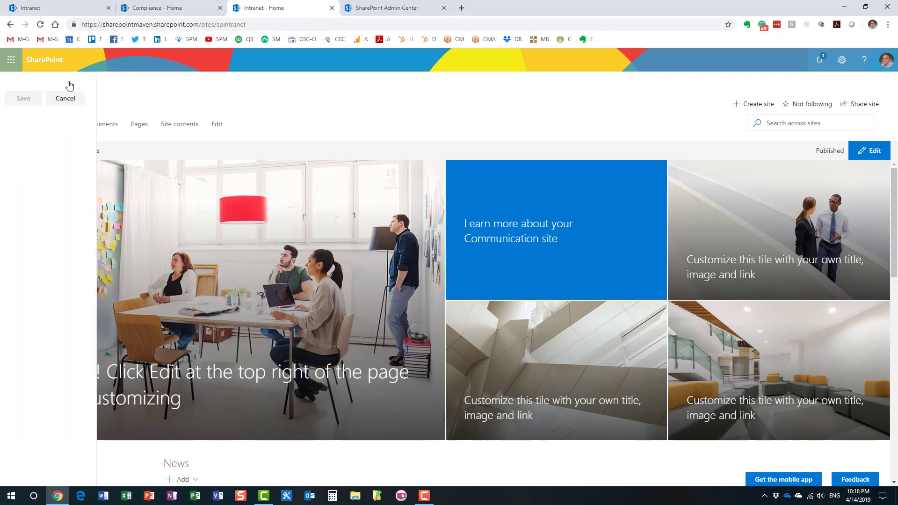
click(49, 82)
drag(137, 102, 118, 102)
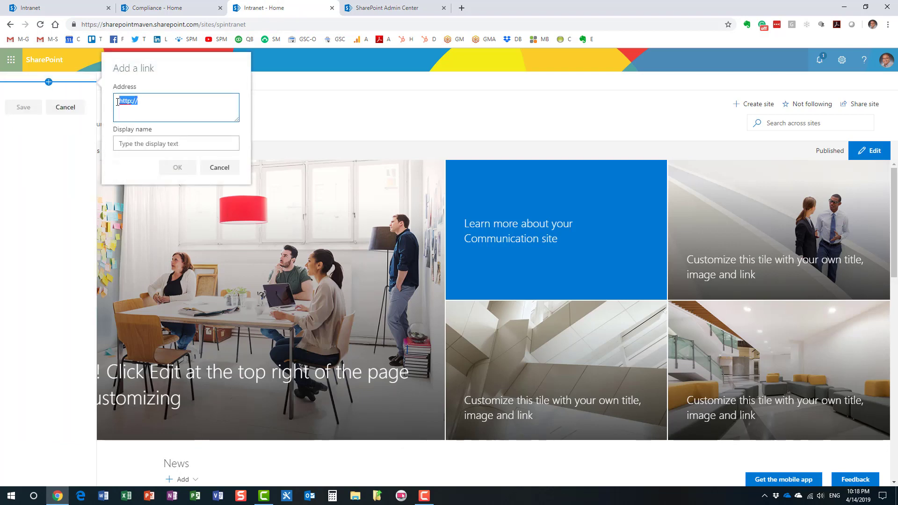
key(ctrl+v)
click(170, 144)
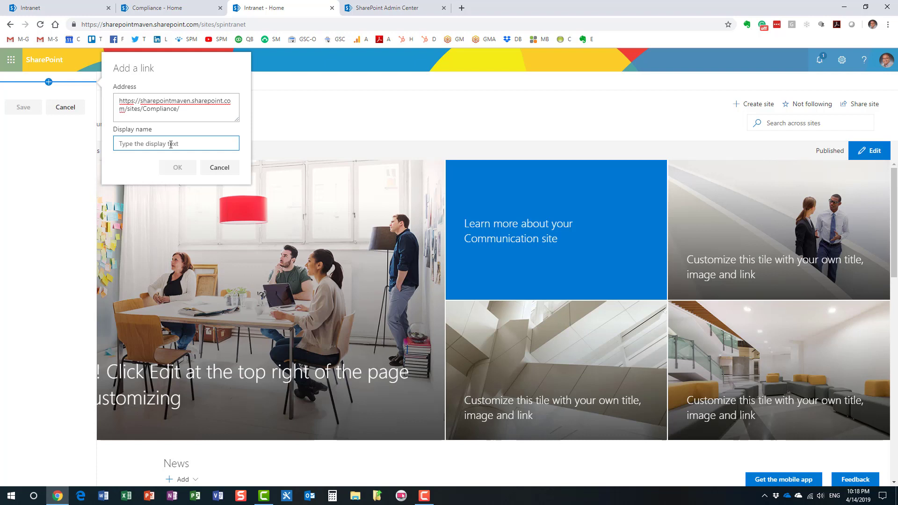
text(Compliance)
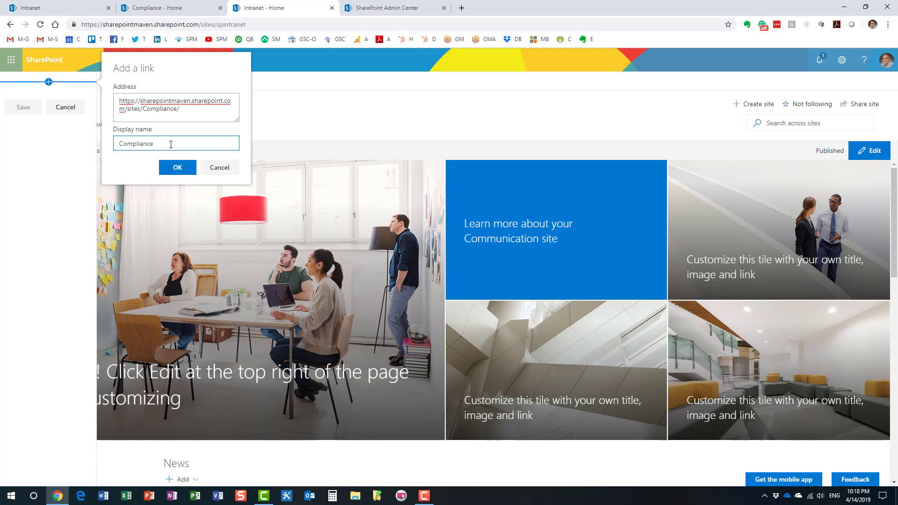
click(175, 167)
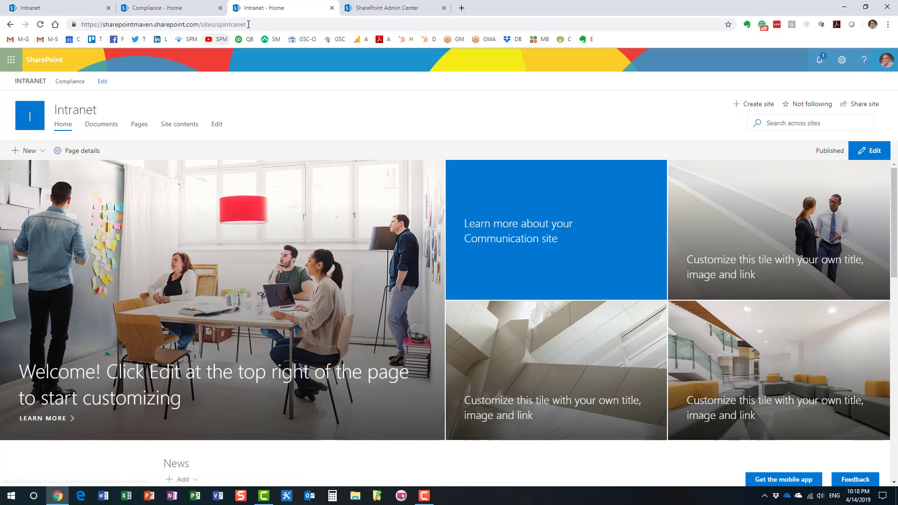
- Inspect the Intranet site's address, open Compliance through the new hub link, and inspect that site's address and shared hub navigation
drag(247, 25, 199, 24)
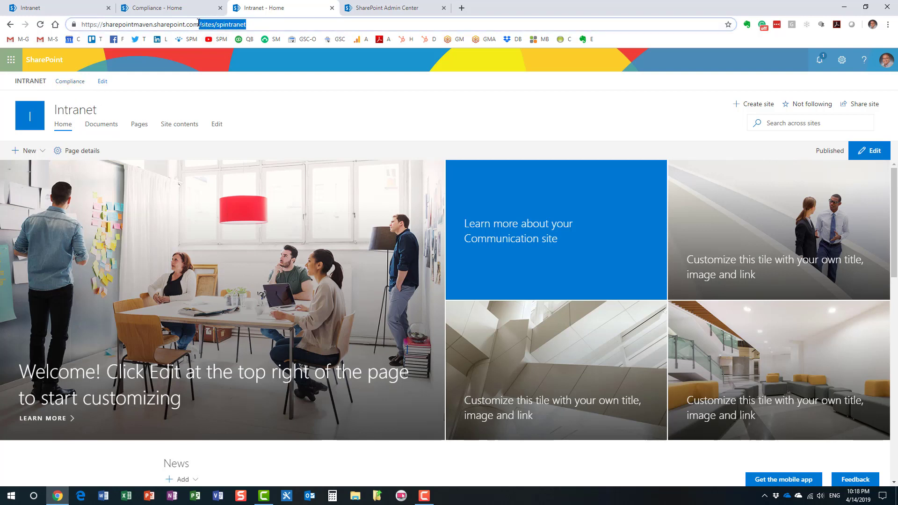
click(246, 105)
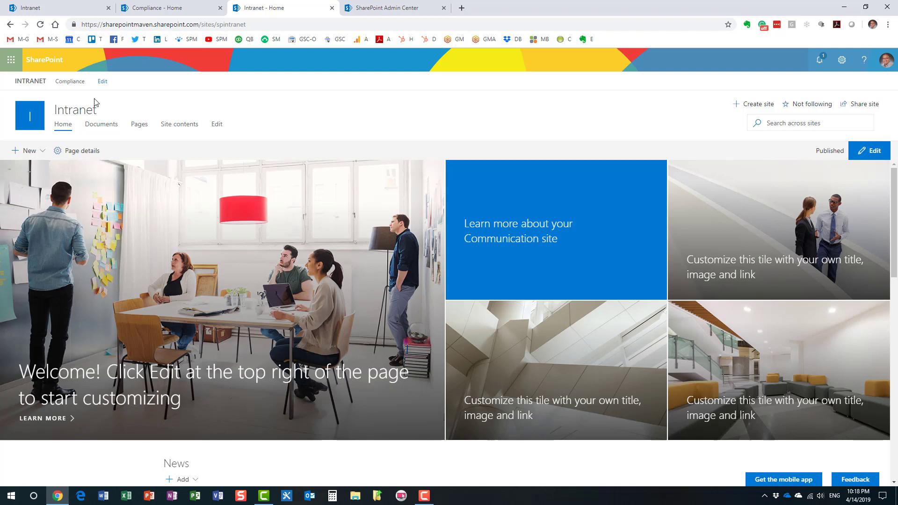
click(70, 82)
drag(253, 25, 199, 24)
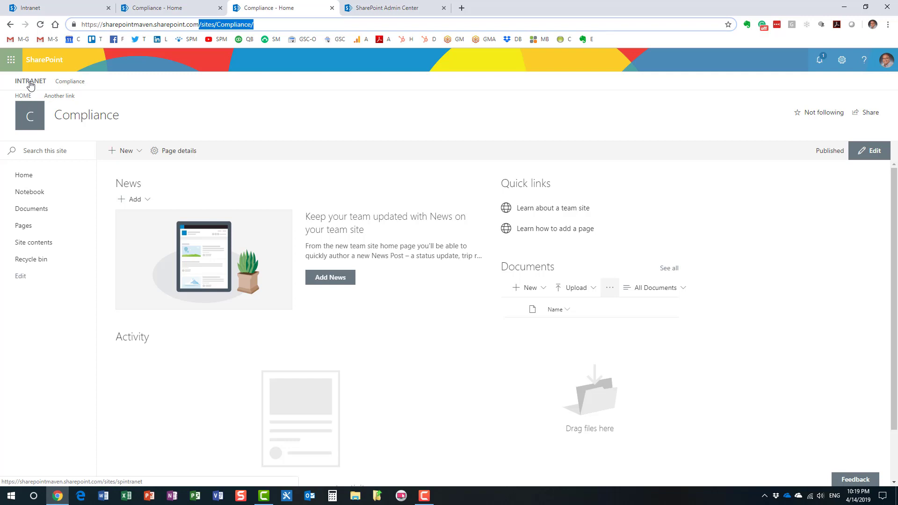
click(195, 101)
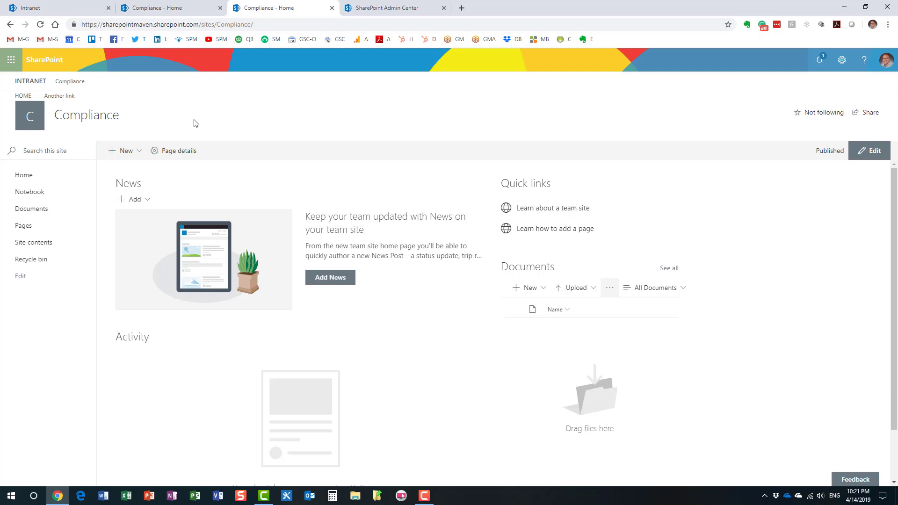
- Open the SharePoint start page from the Compliance site
click(11, 62)
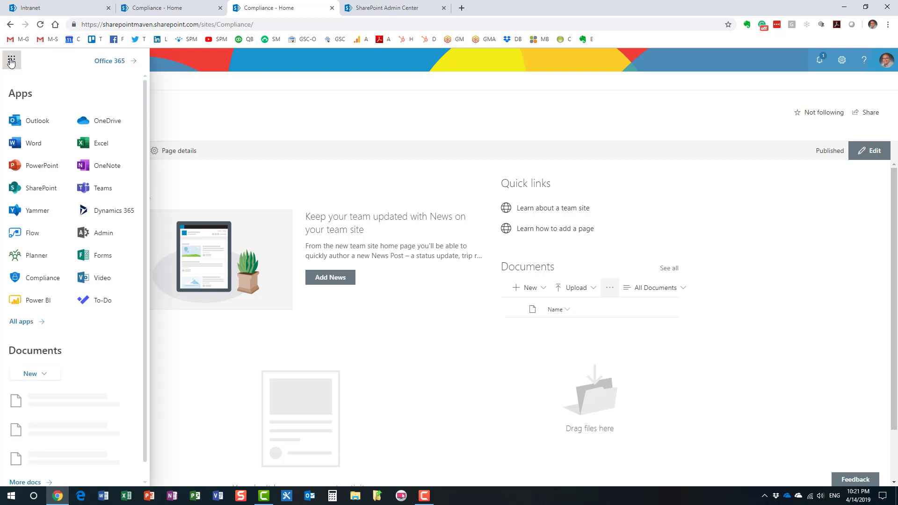
click(41, 189)
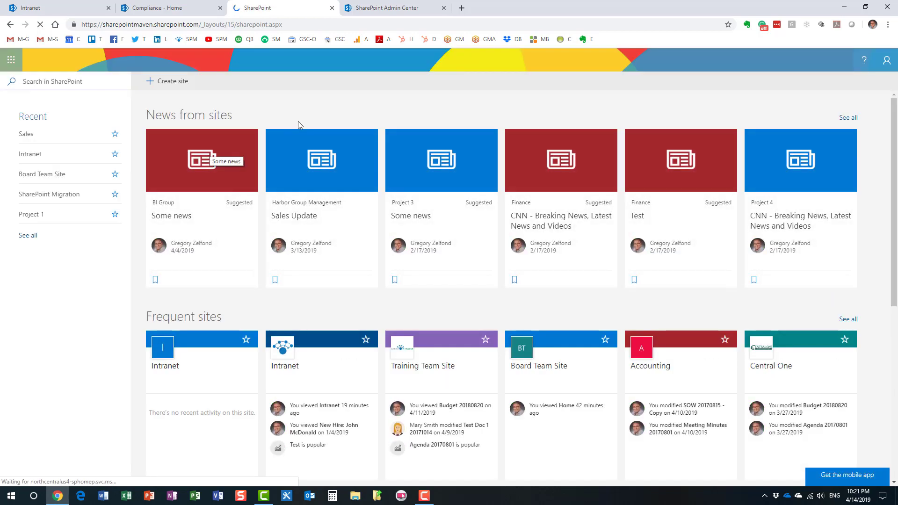